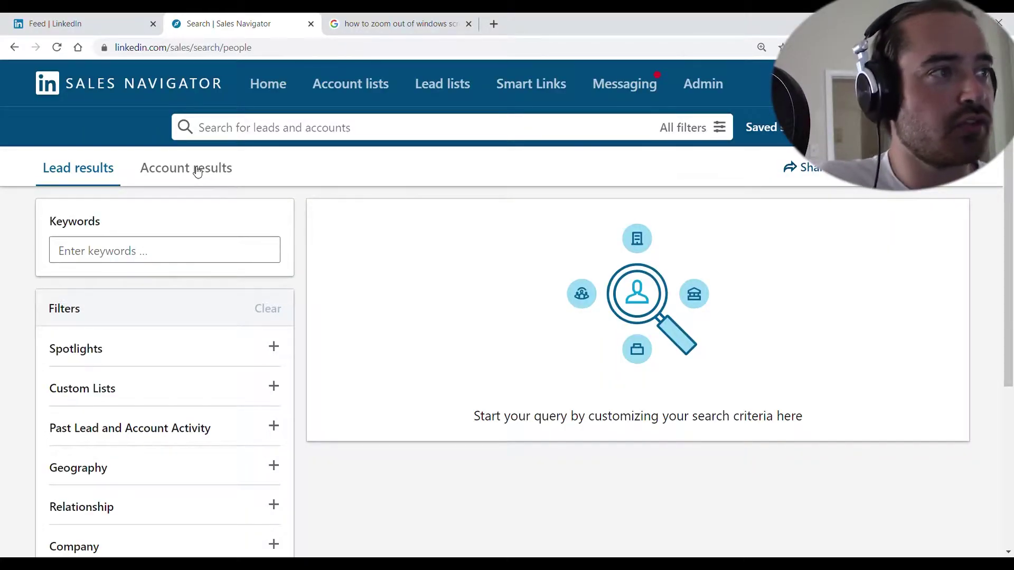
- Open the full set of filters on the Sales Navigator search page
click(701, 130)
- Switch to account filters and expand the Industry filter list
click(210, 198)
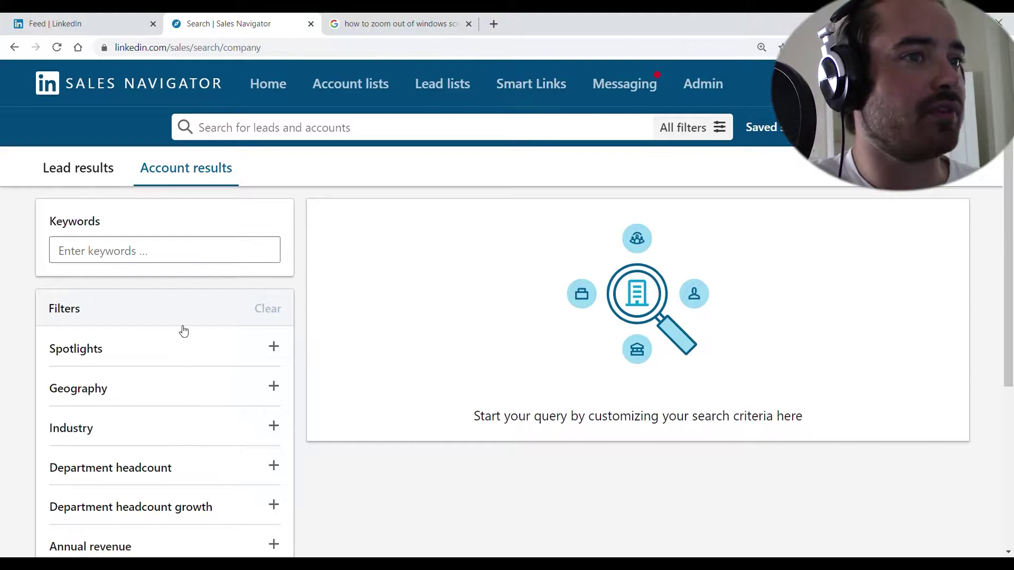
scroll(185, 333, down, 2)
scroll(207, 361, up, 2)
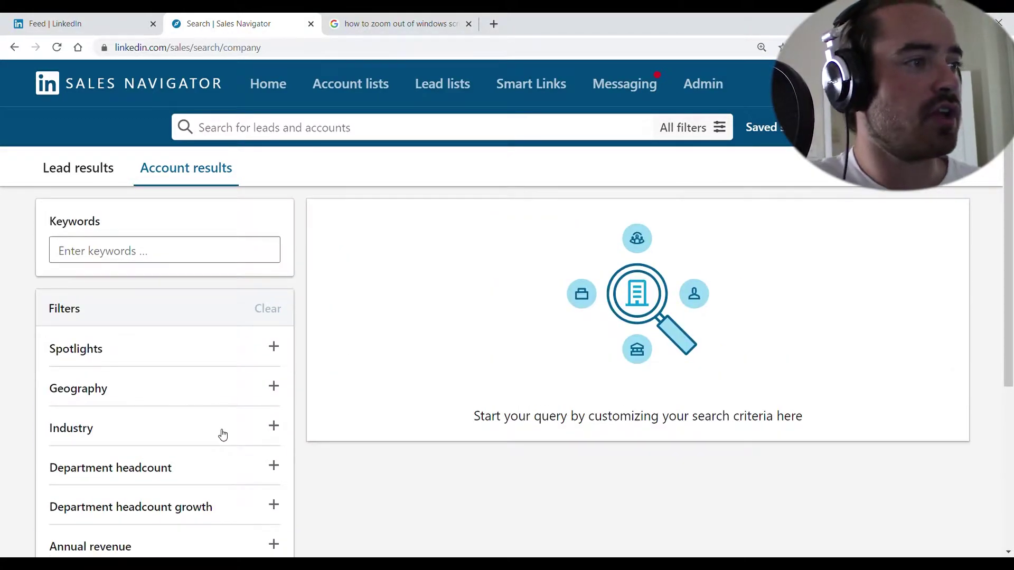
click(222, 435)
scroll(318, 395, up, 2)
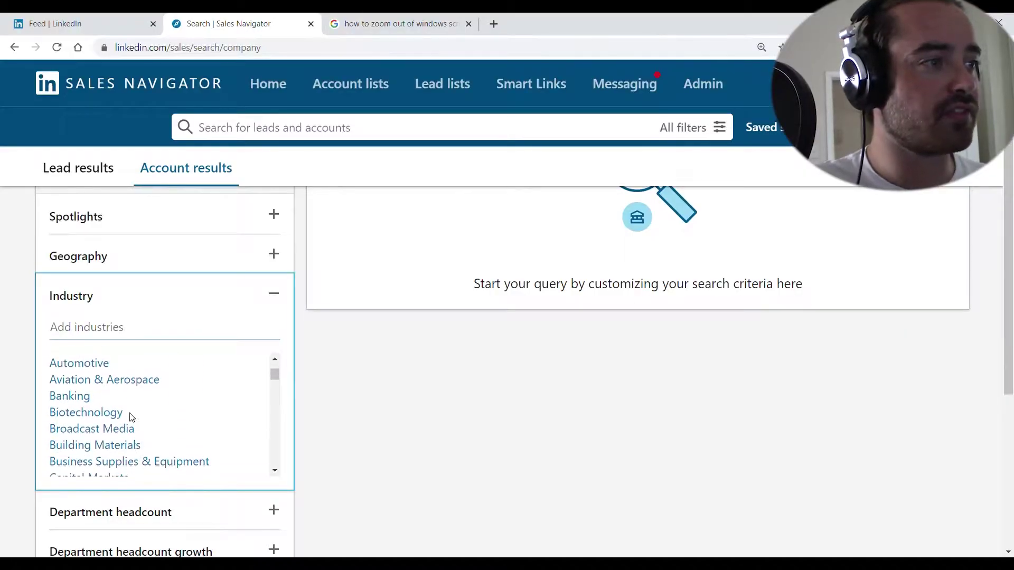
scroll(131, 417, down, 3)
scroll(131, 417, down, 3)
scroll(131, 416, down, 2)
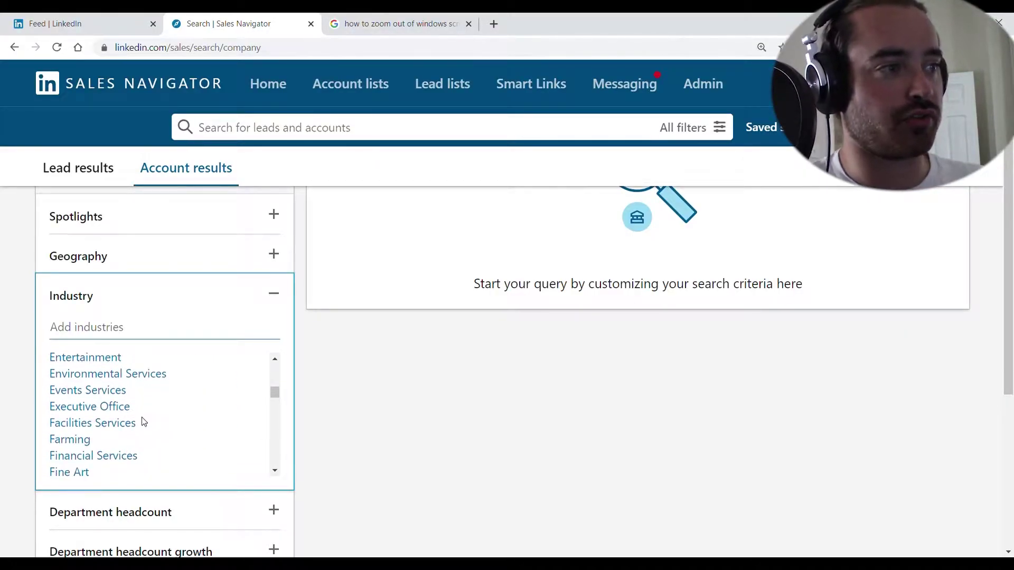
scroll(138, 420, down, 2)
scroll(141, 420, down, 2)
scroll(143, 412, down, 1)
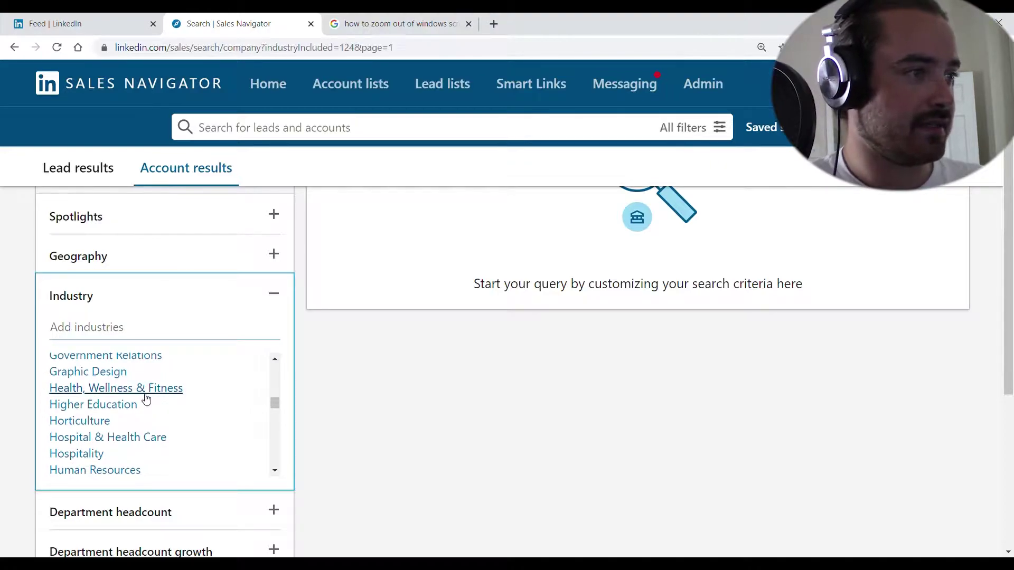
- Filter accounts to Health, Wellness & Fitness companies with 1-10 employees
click(116, 388)
scroll(283, 339, down, 2)
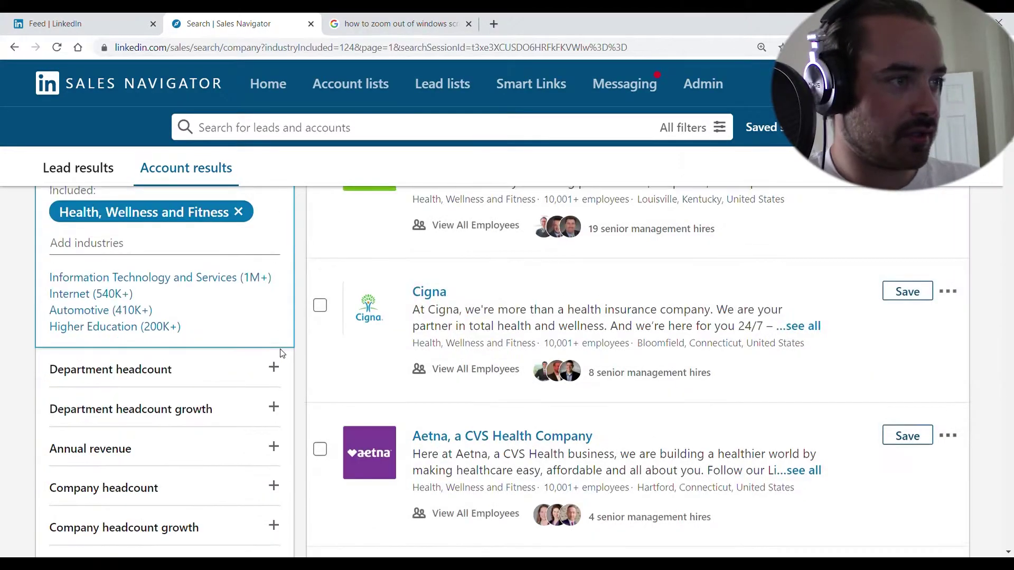
scroll(281, 352, down, 2)
scroll(284, 355, down, 2)
scroll(277, 353, up, 2)
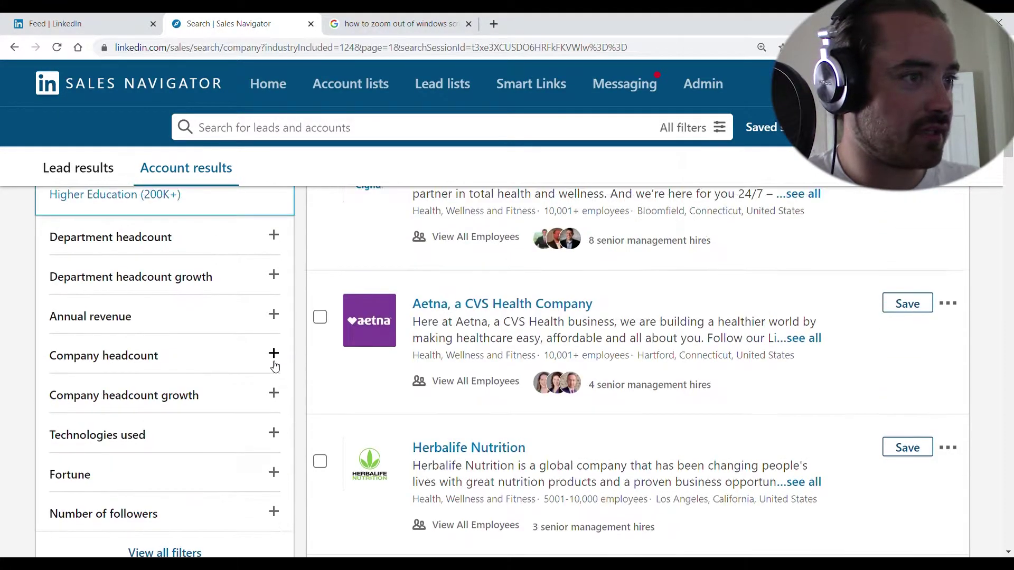
click(274, 354)
click(64, 367)
click(13, 353)
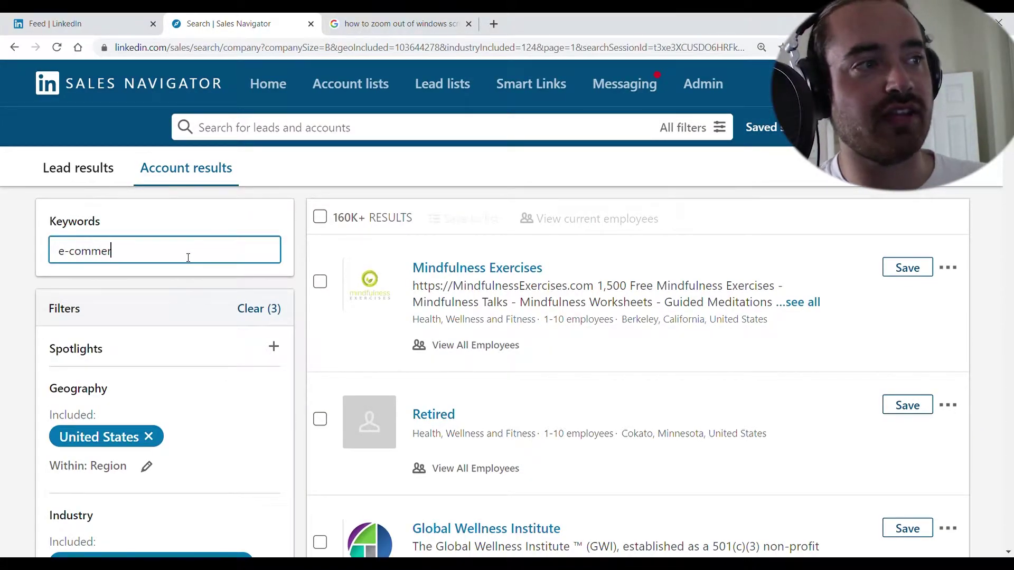
- Run the 'e-commerce' keyword search and require Shopify, Magento, WooCommerce or BigCommerce technologies
key(Return)
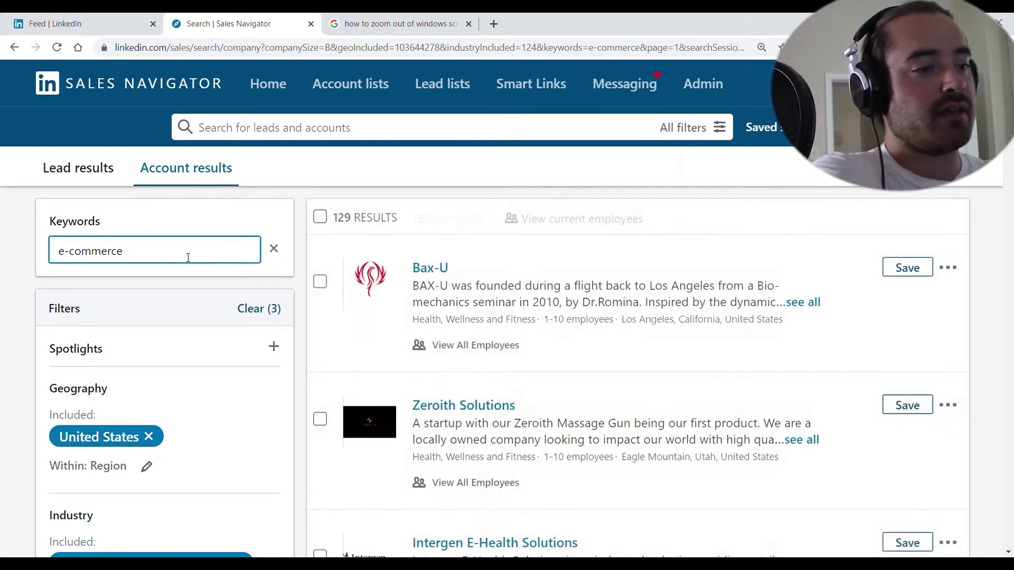
scroll(205, 317, down, 3)
scroll(202, 340, down, 4)
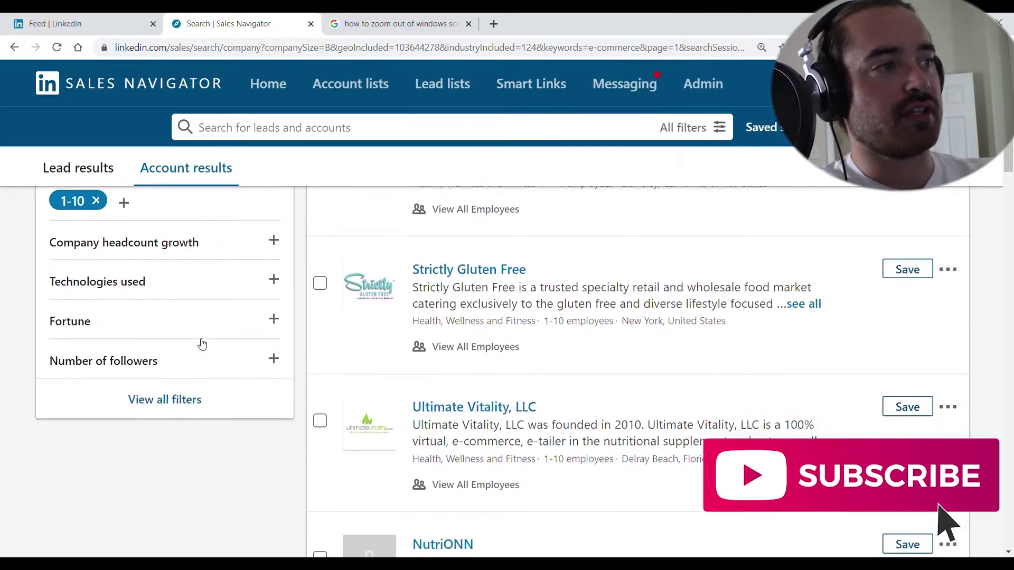
scroll(201, 340, down, 1)
click(139, 262)
text(shopify)
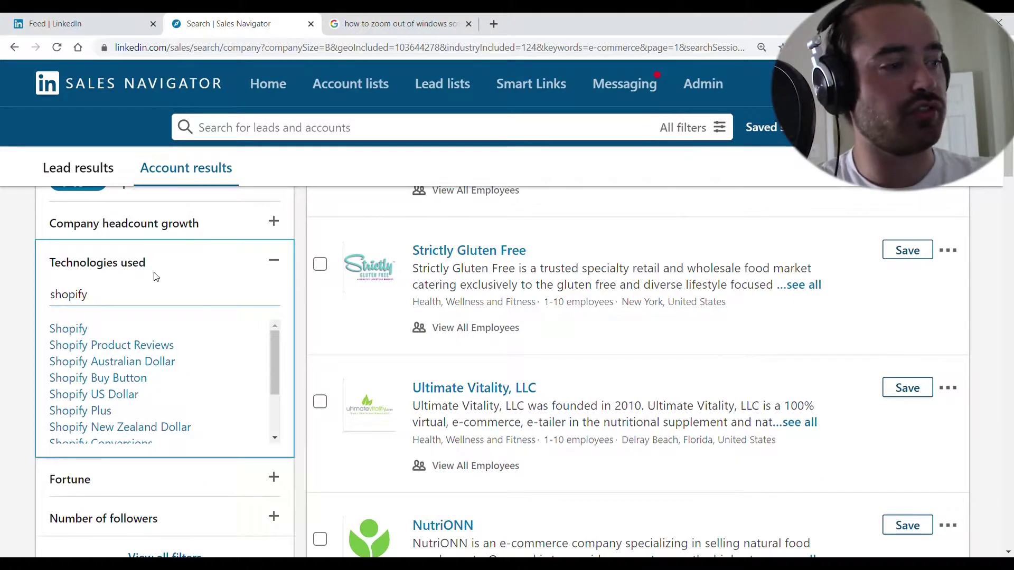
click(69, 329)
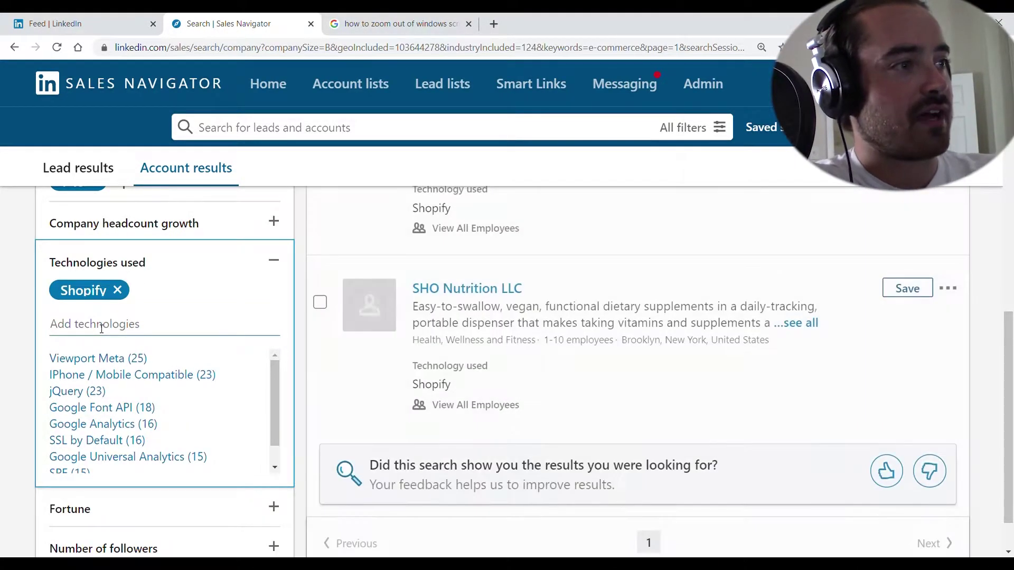
text(woocommerce)
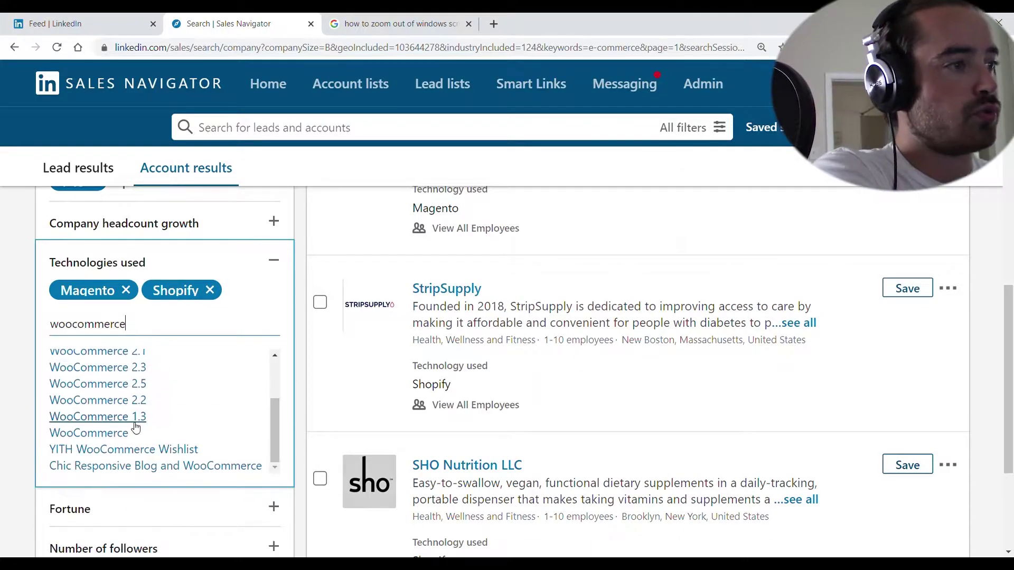
click(117, 433)
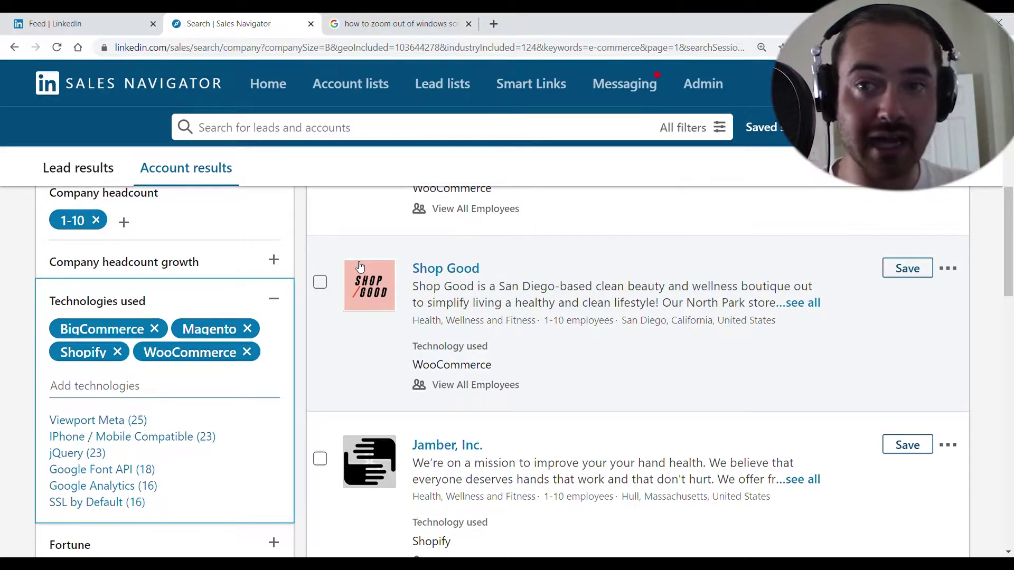
scroll(385, 254, up, 4)
scroll(808, 362, up, 3)
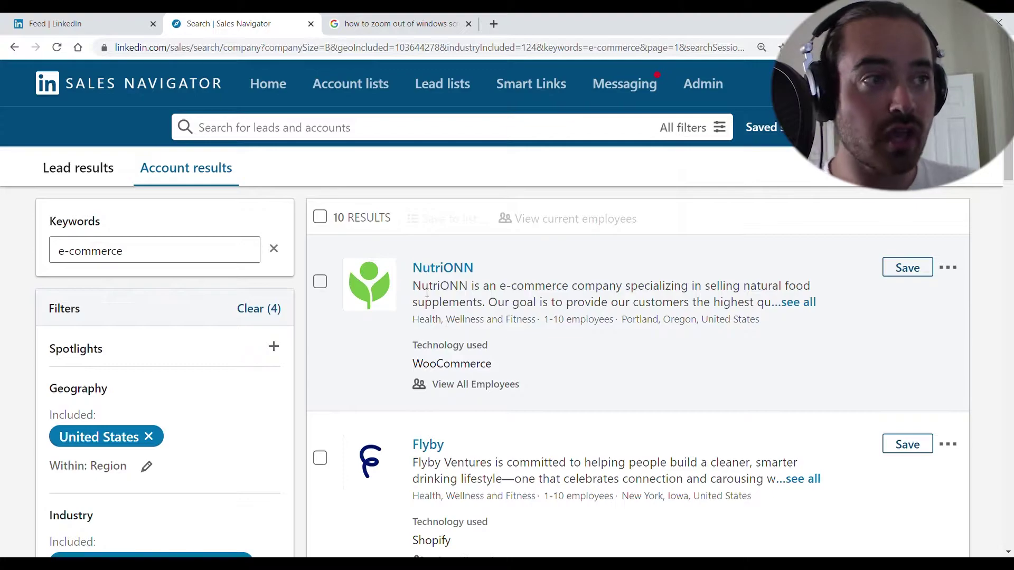
scroll(219, 358, down, 4)
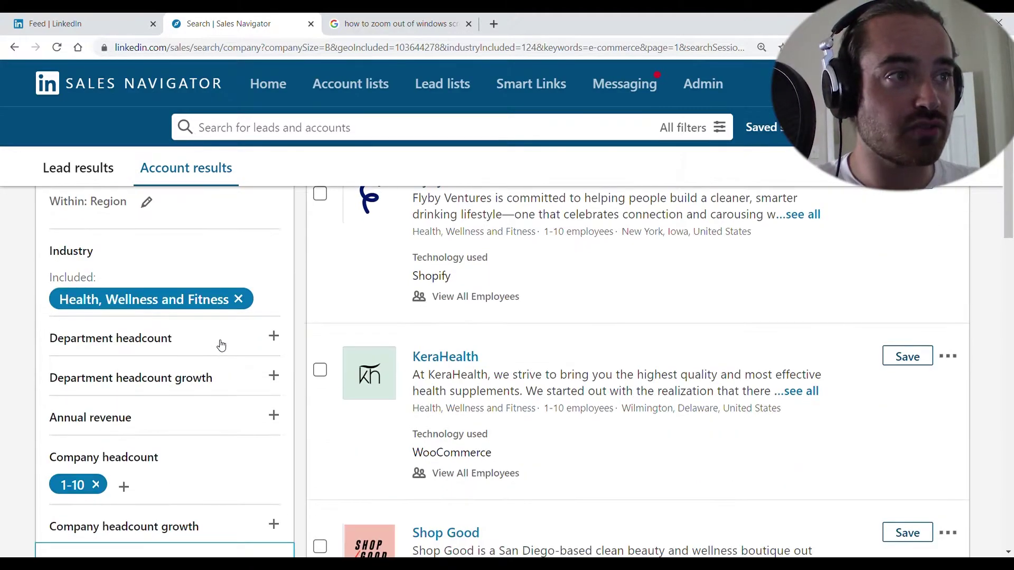
scroll(220, 343, down, 1)
scroll(219, 348, down, 2)
scroll(217, 388, down, 2)
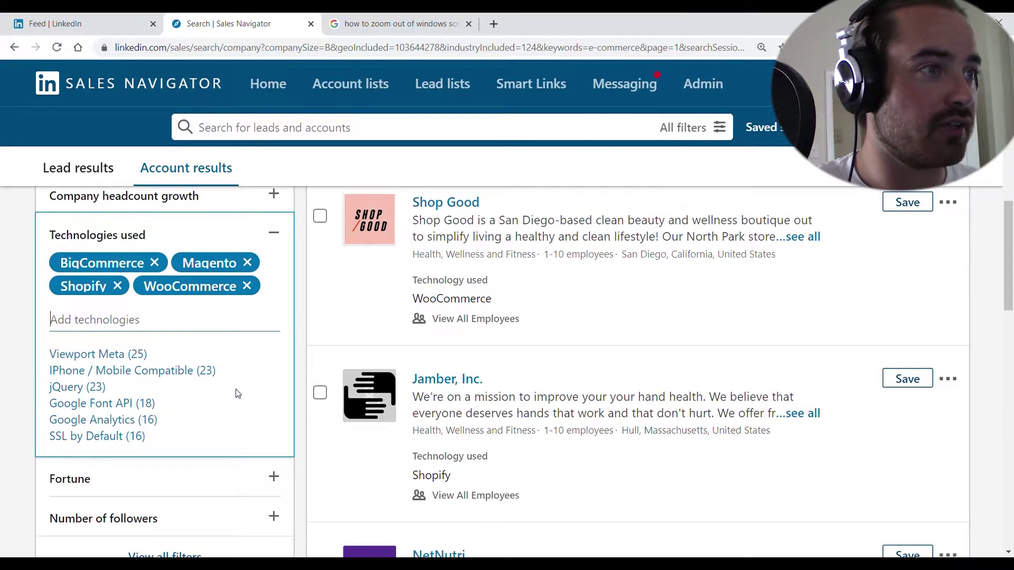
scroll(235, 394, up, 7)
scroll(276, 385, up, 1)
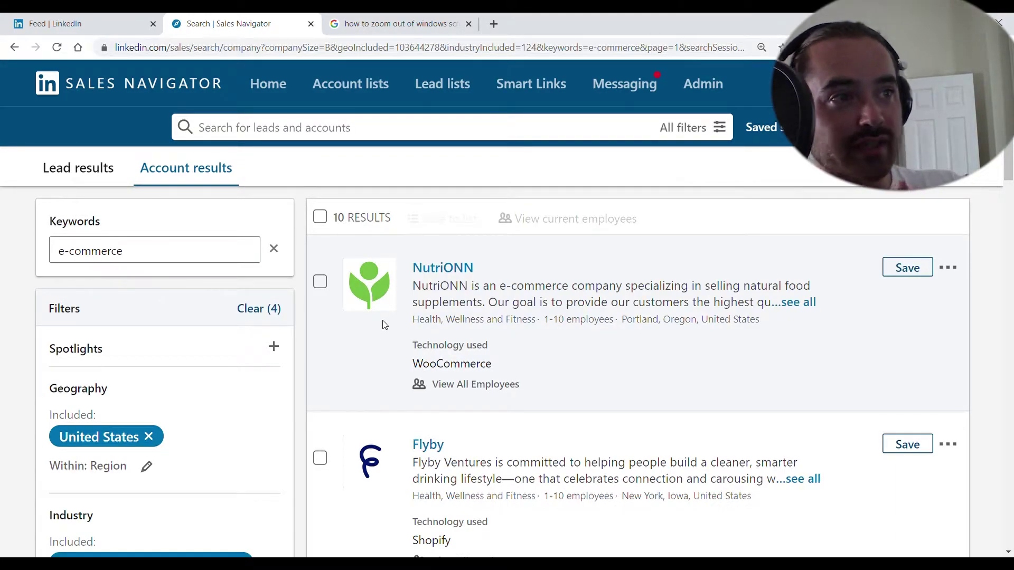
mouse_move(105, 436)
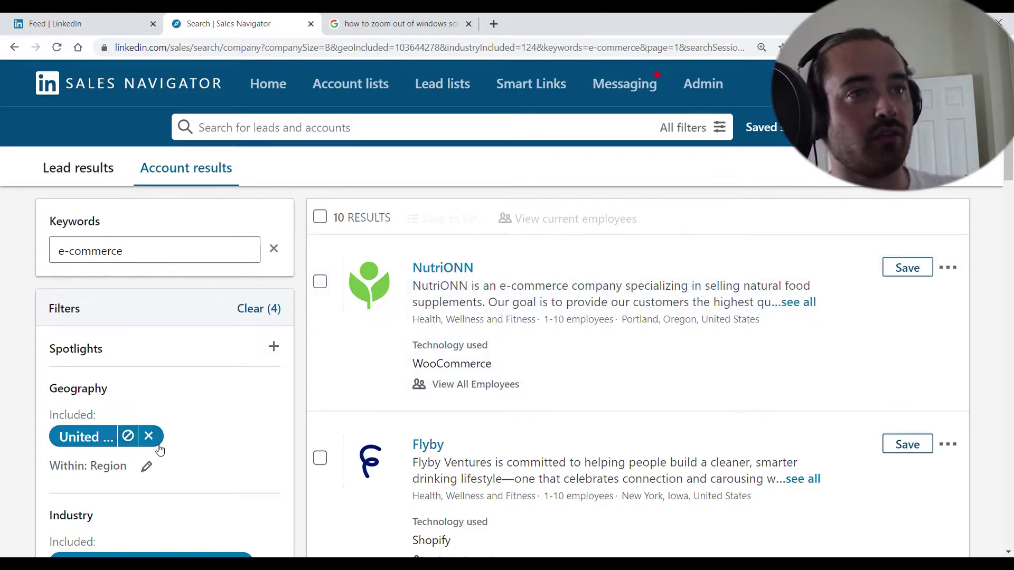
- Remove the United States geography and 1-10 headcount filters
click(148, 437)
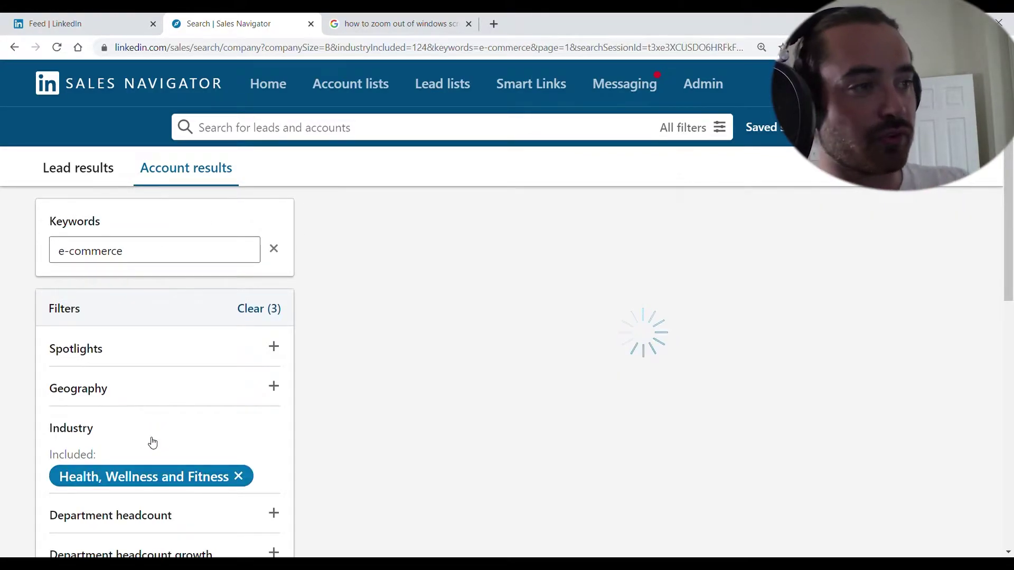
scroll(302, 266, down, 2)
scroll(185, 405, down, 2)
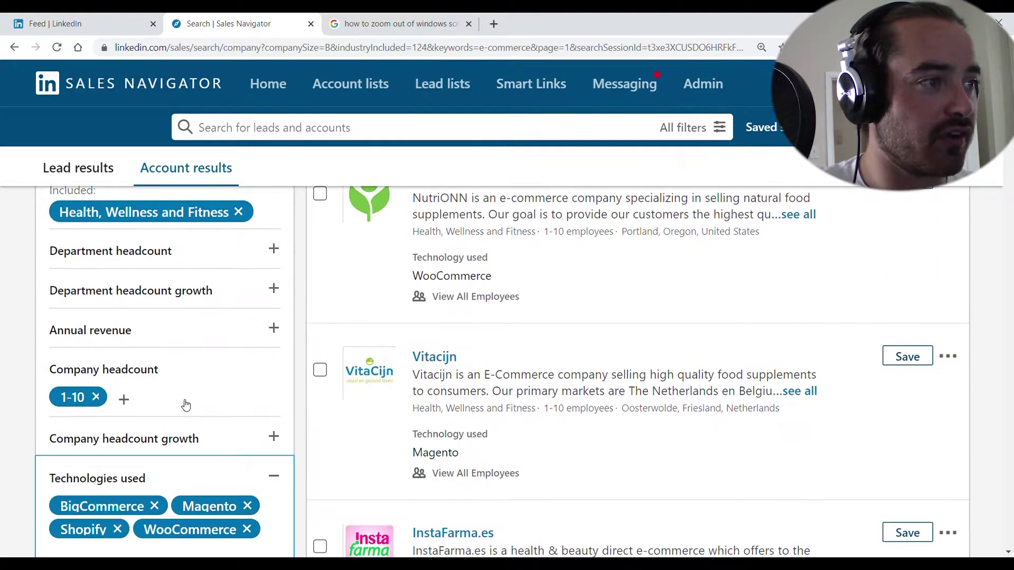
click(97, 398)
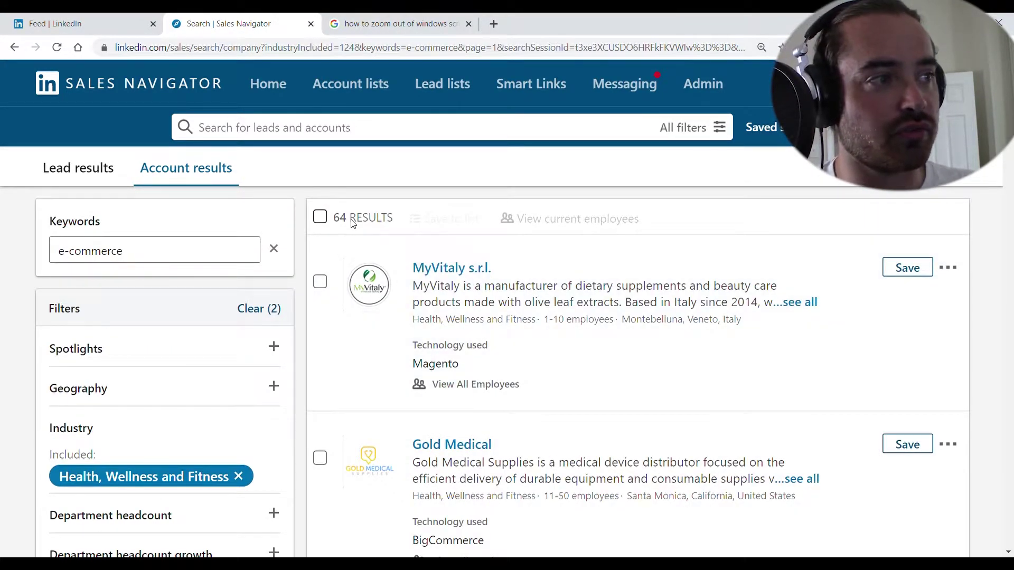
scroll(353, 223, down, 2)
scroll(356, 228, up, 2)
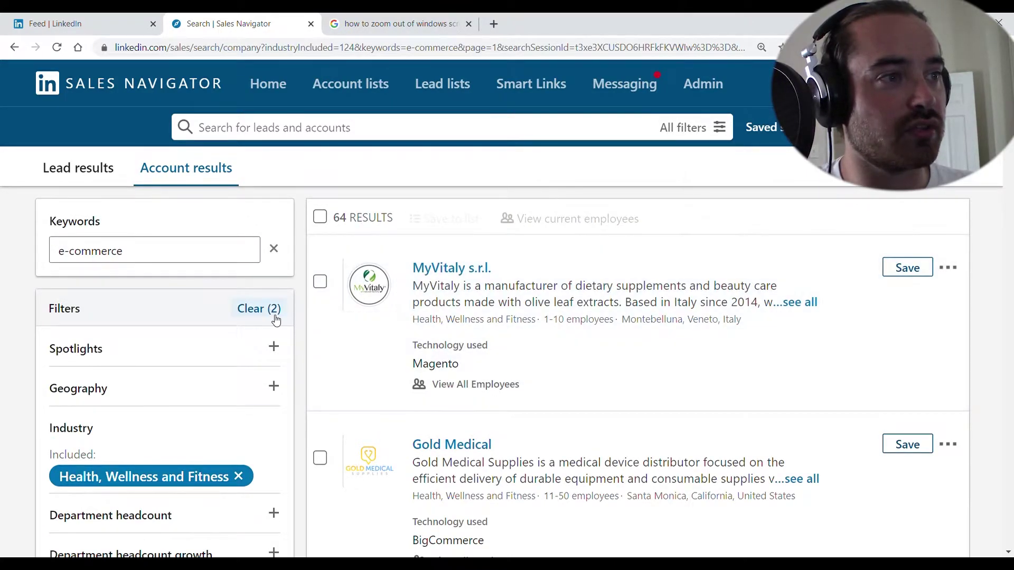
scroll(276, 314, down, 3)
scroll(277, 316, down, 3)
scroll(276, 318, down, 2)
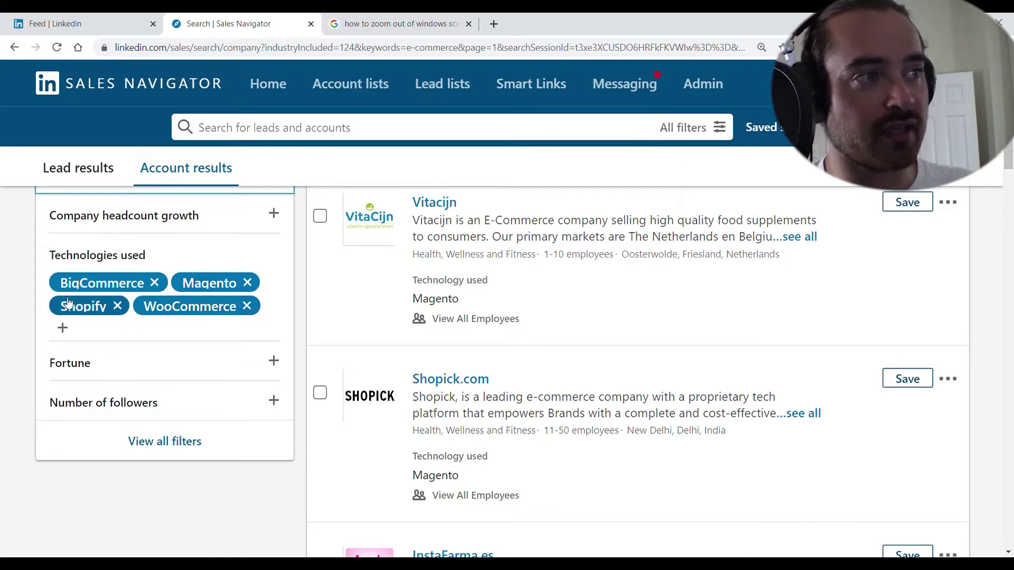
scroll(69, 304, up, 8)
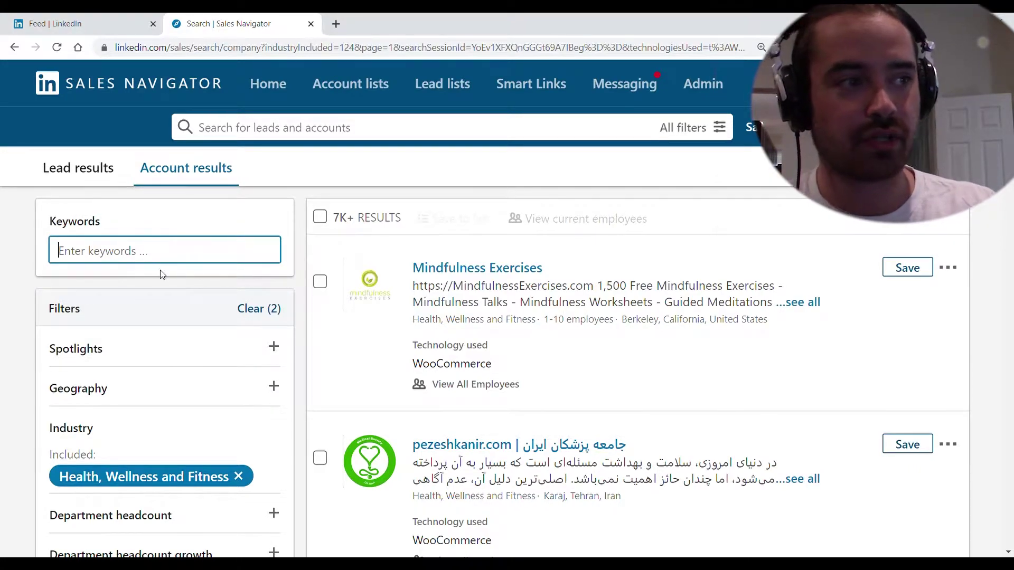
scroll(197, 356, down, 2)
scroll(202, 344, down, 1)
scroll(202, 344, up, 3)
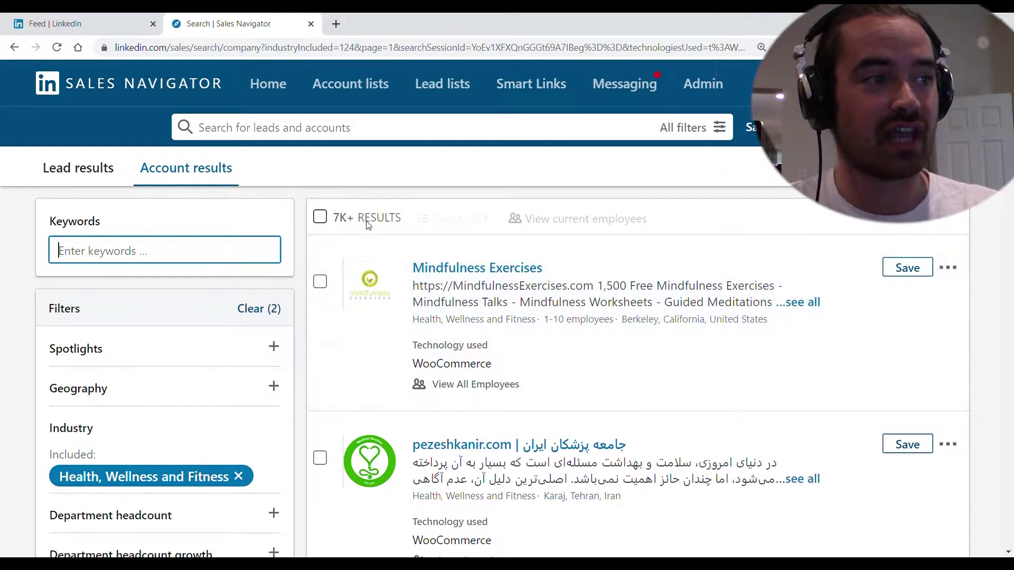
scroll(188, 382, down, 2)
scroll(208, 355, down, 2)
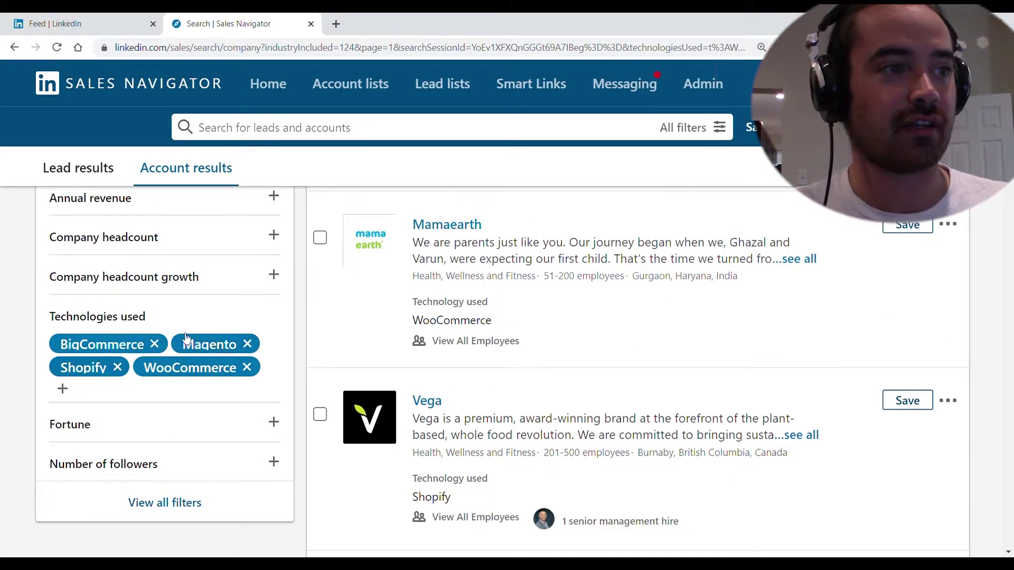
scroll(226, 367, up, 3)
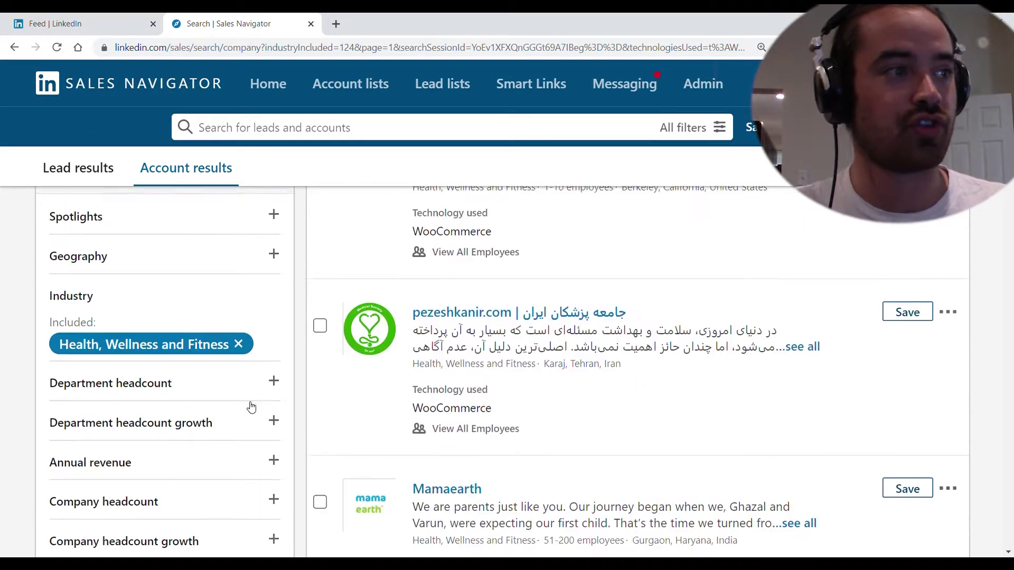
scroll(249, 407, up, 1)
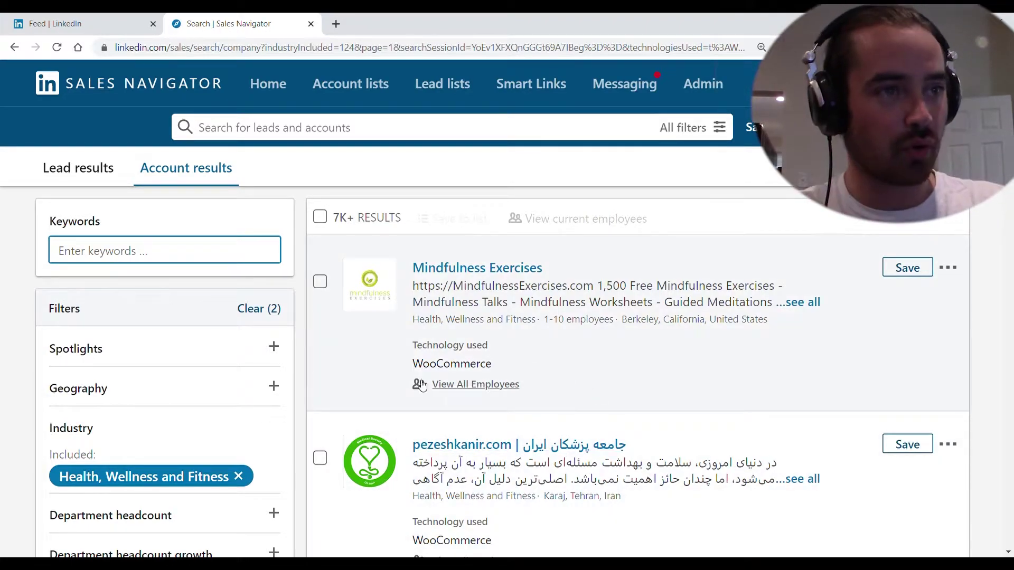
scroll(244, 357, down, 2)
scroll(328, 410, down, 1)
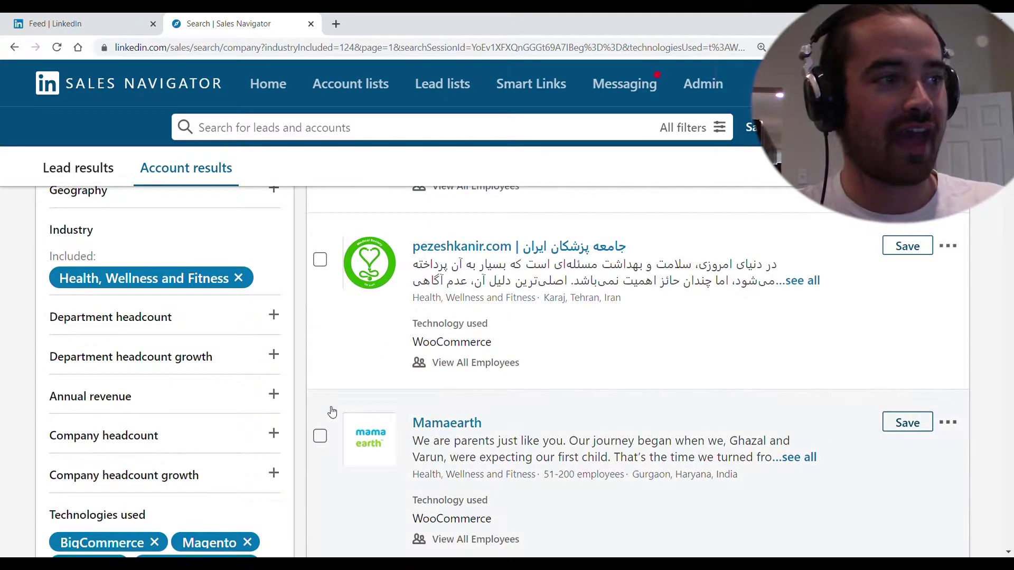
scroll(220, 444, down, 2)
scroll(221, 445, up, 5)
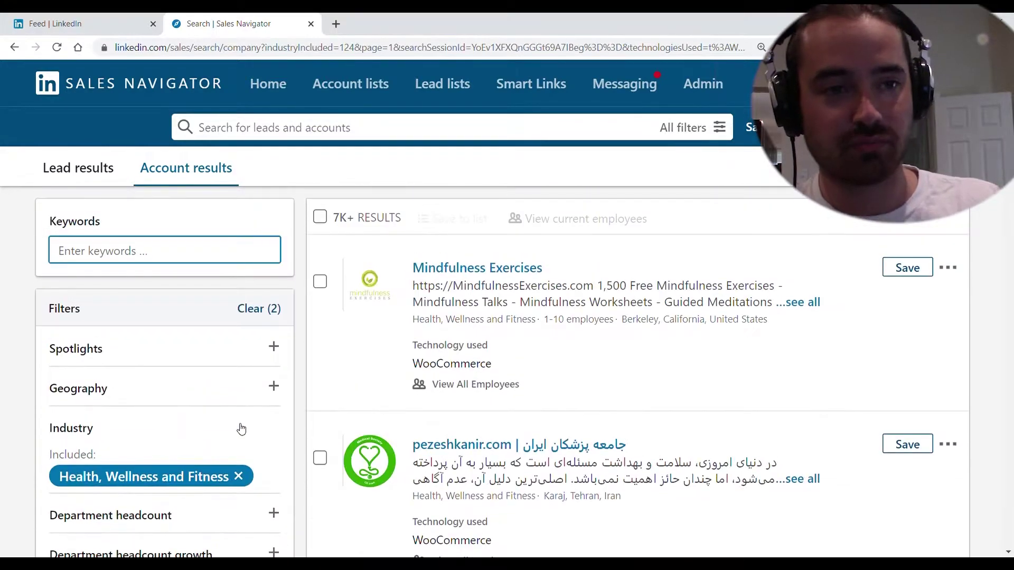
scroll(236, 357, down, 1)
scroll(235, 362, up, 1)
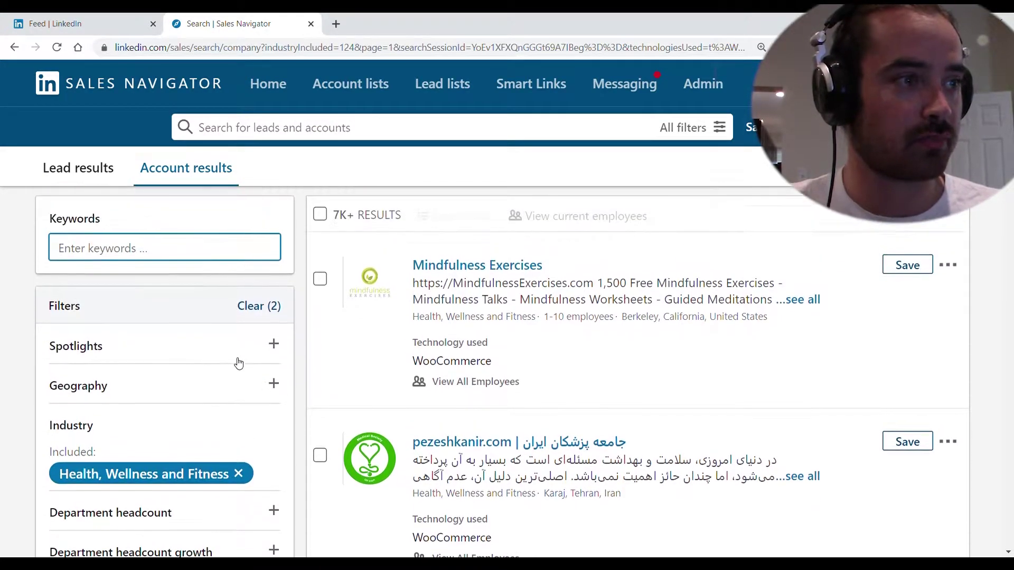
- Include United States, United Kingdom, Australia, Canada and New Zealand under Geography
click(270, 387)
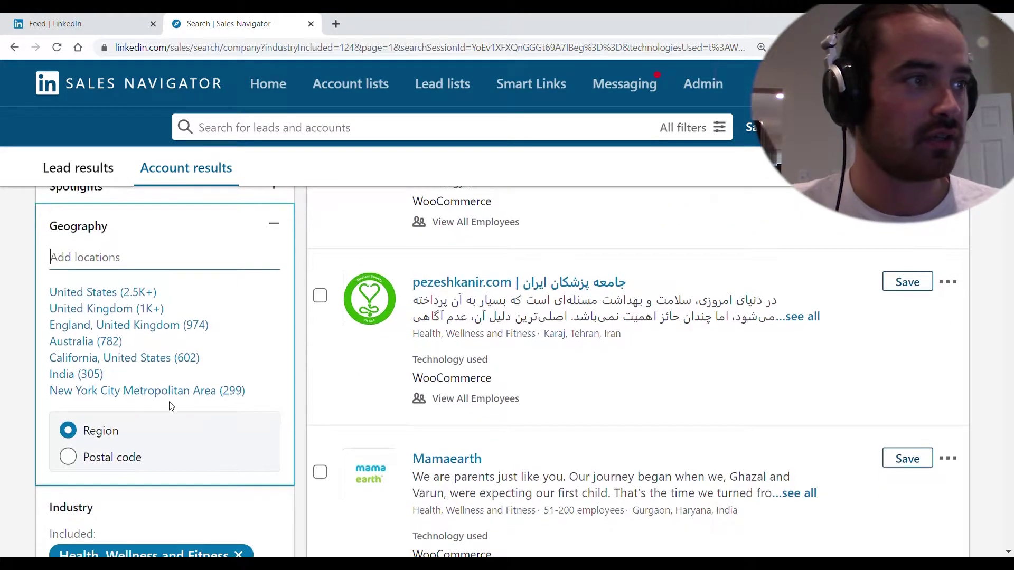
click(115, 294)
click(131, 346)
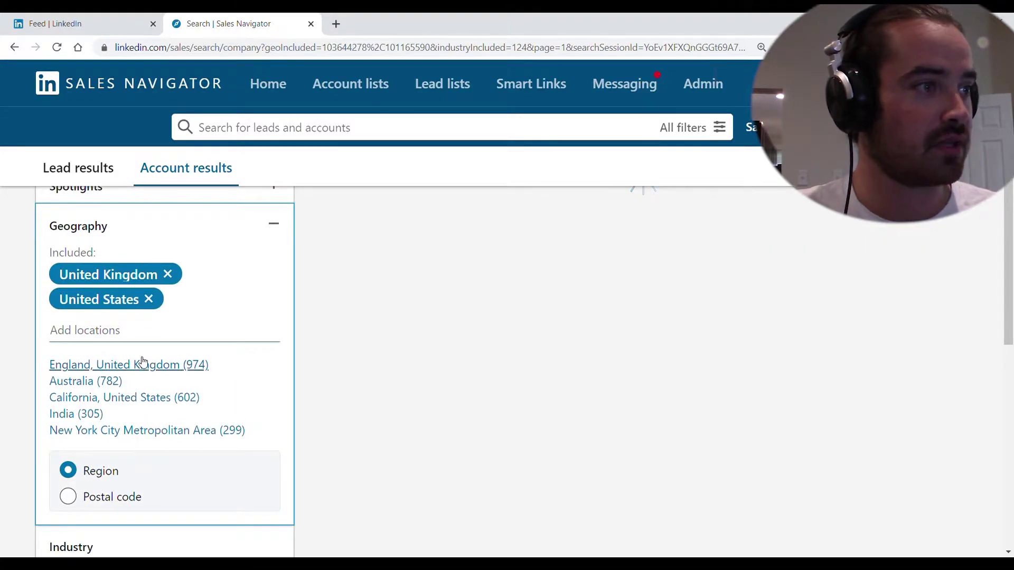
text(australia)
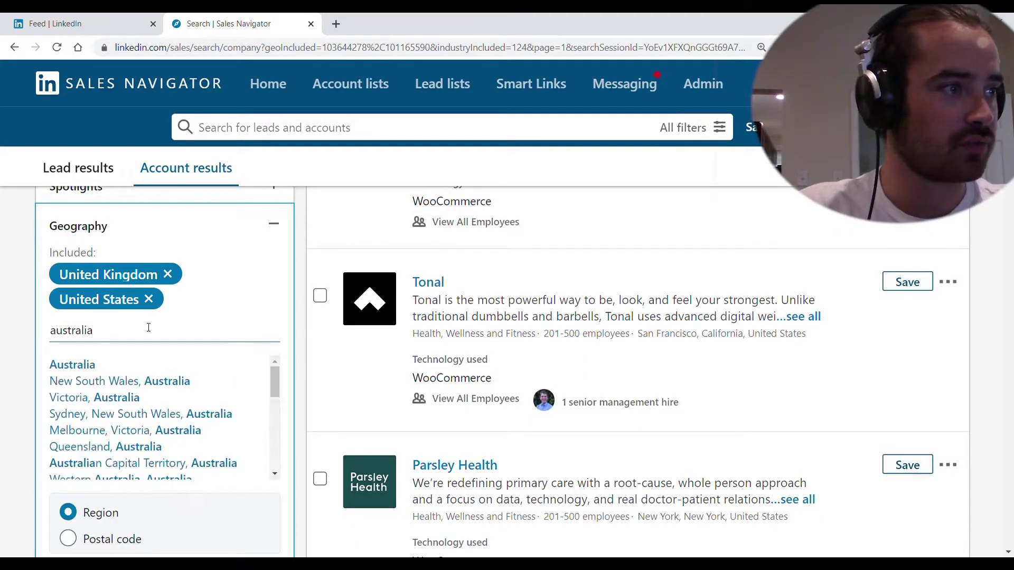
click(72, 365)
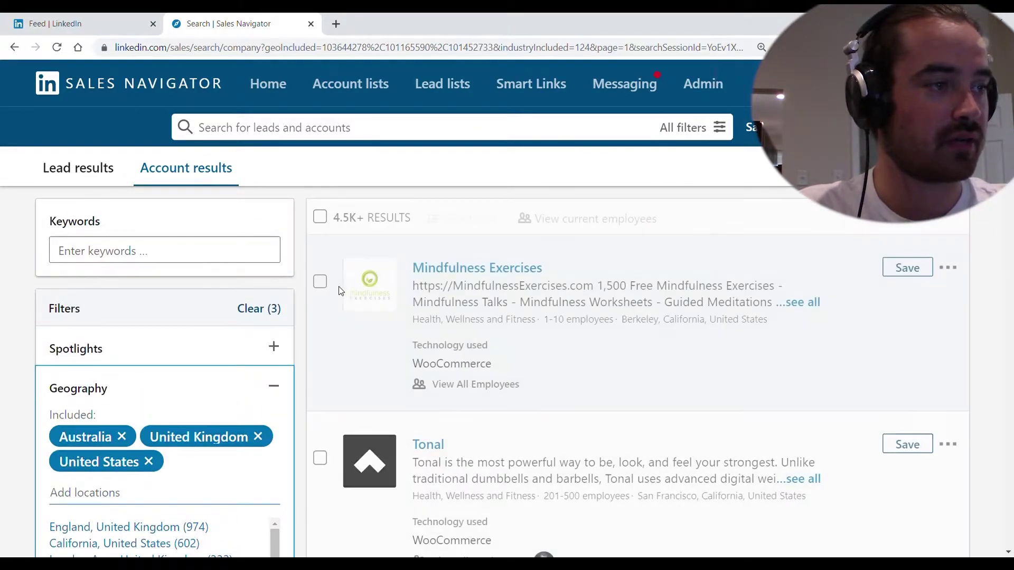
scroll(343, 294, down, 3)
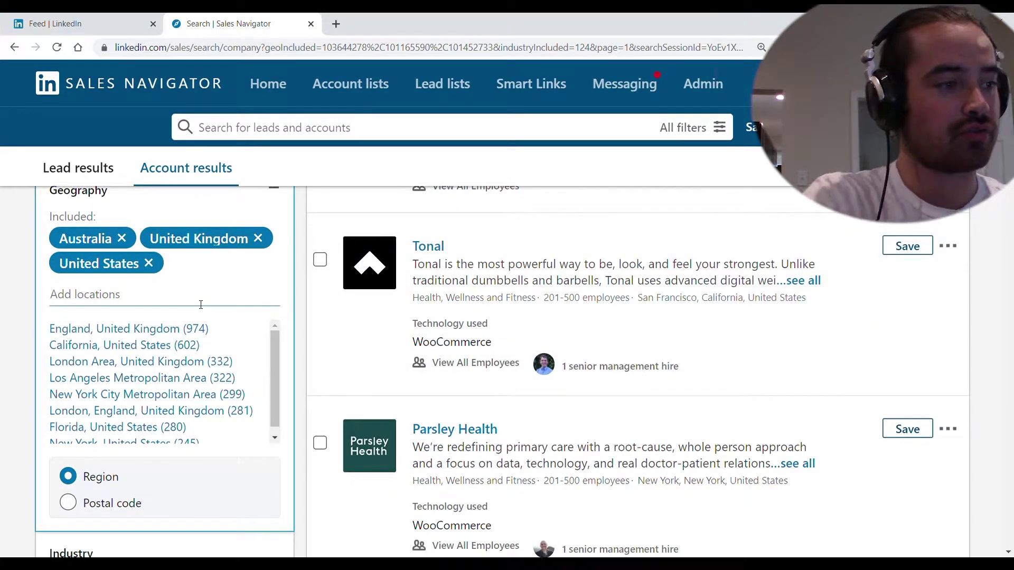
text(aanada)
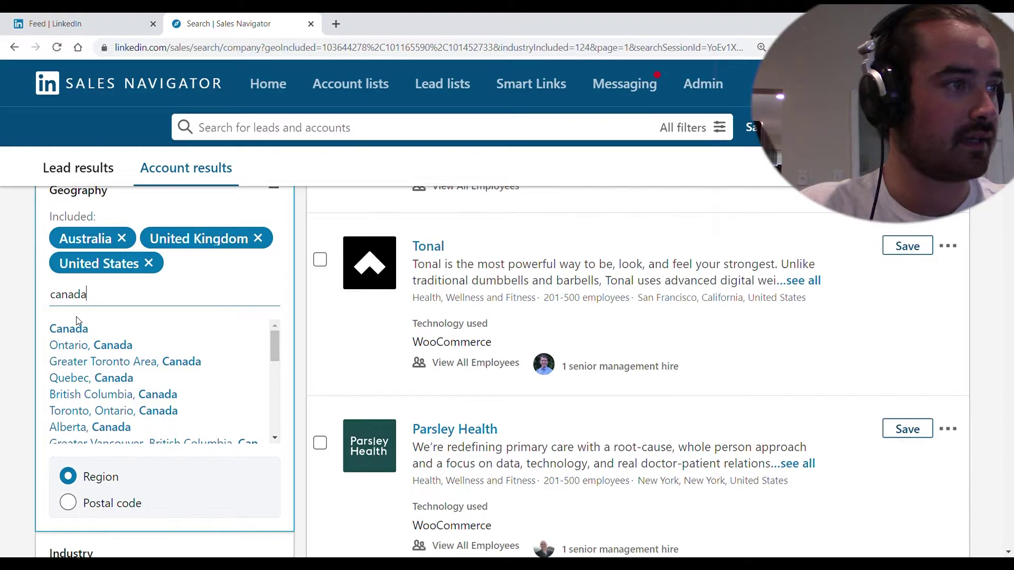
click(75, 328)
text(new zealand)
click(84, 353)
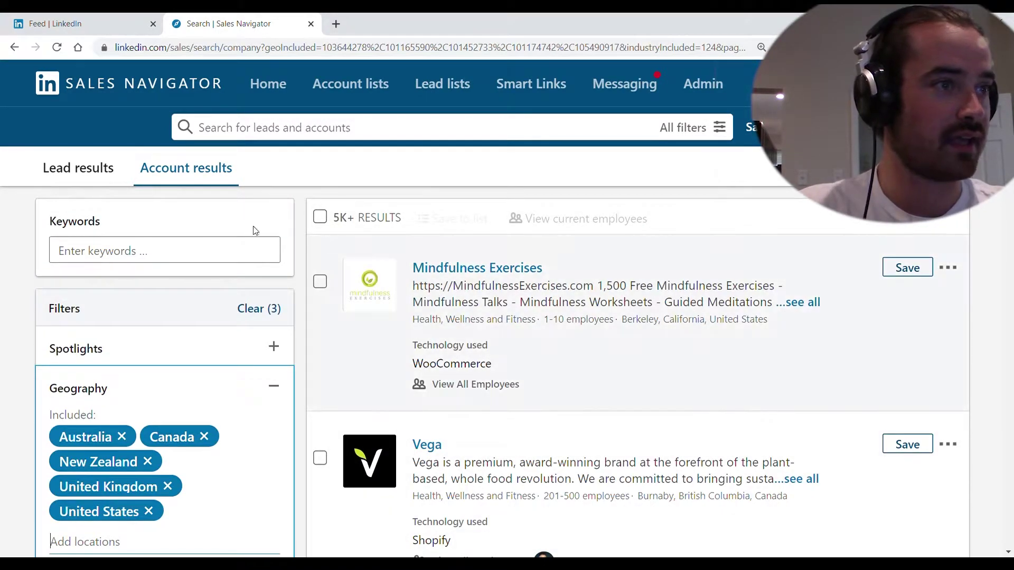
- Save the first page's 25 accounts to Health and Fitness E-Com, then select the next page's accounts
click(328, 216)
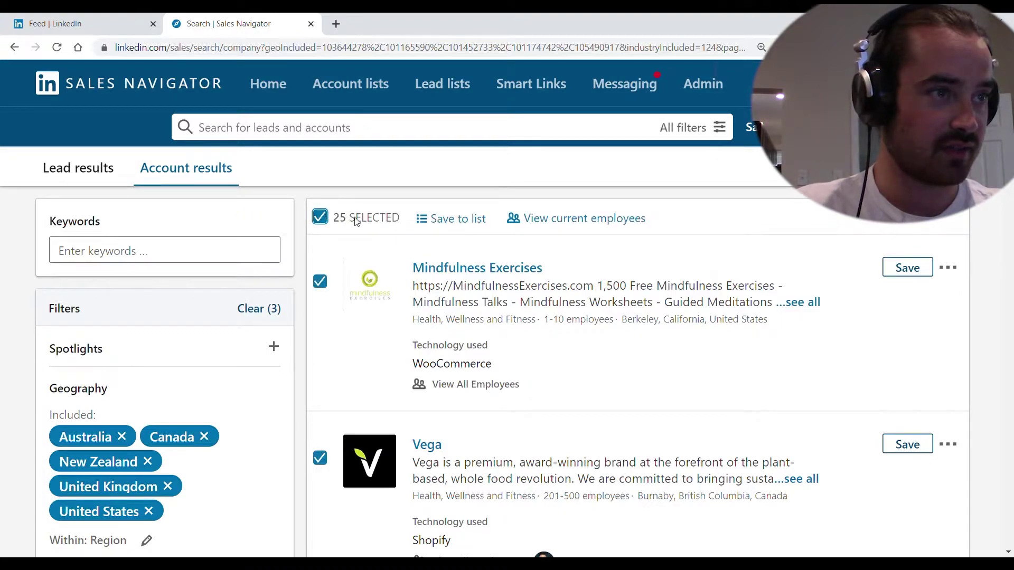
click(452, 218)
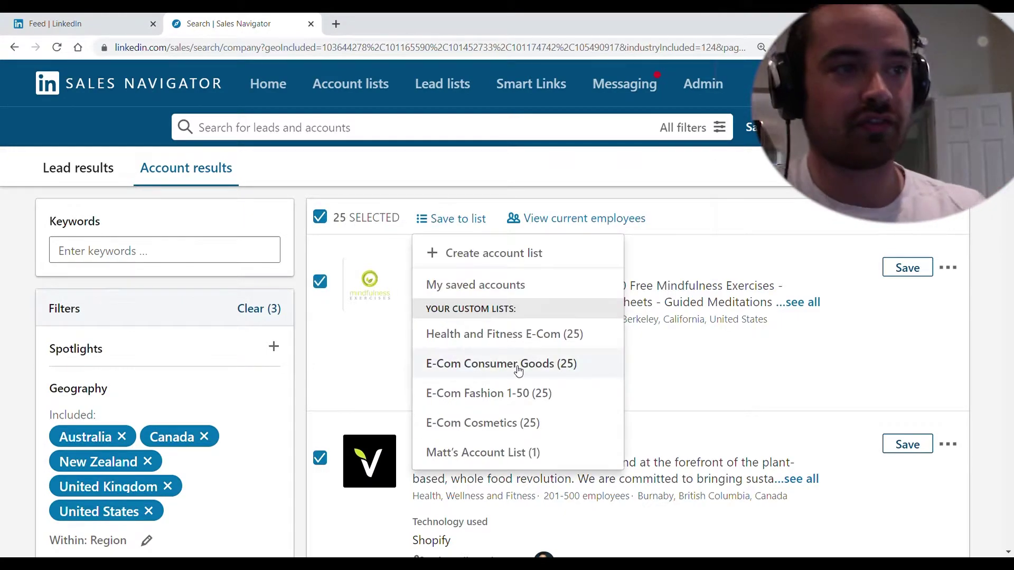
click(505, 336)
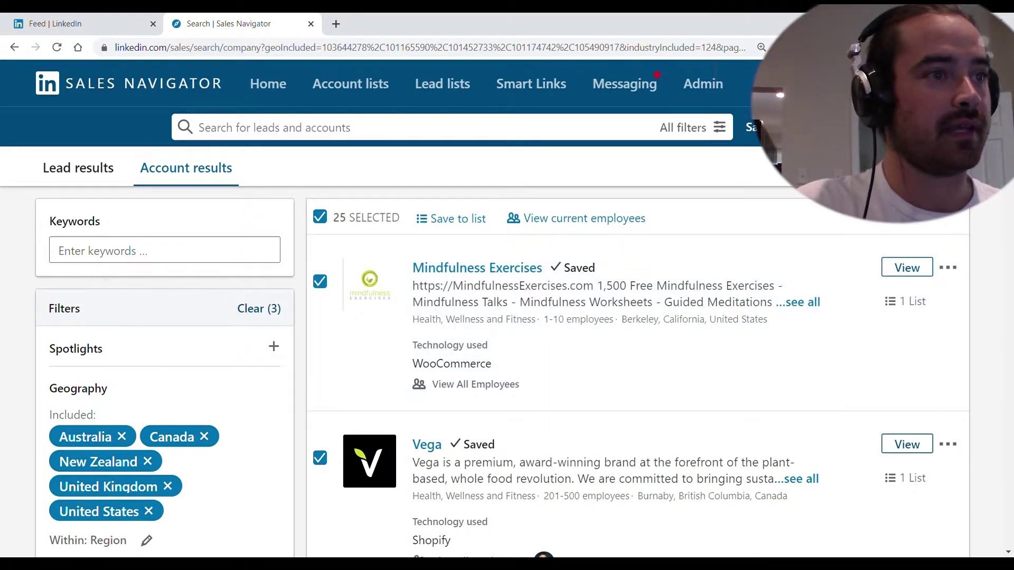
scroll(637, 380, down, 2)
scroll(637, 381, up, 2)
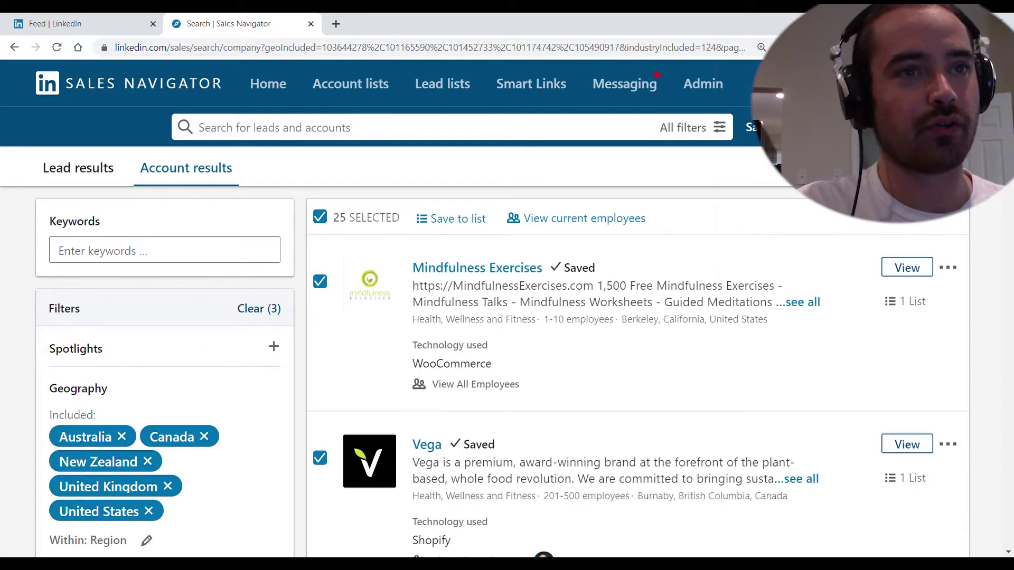
scroll(539, 320, down, 2)
scroll(539, 321, down, 10)
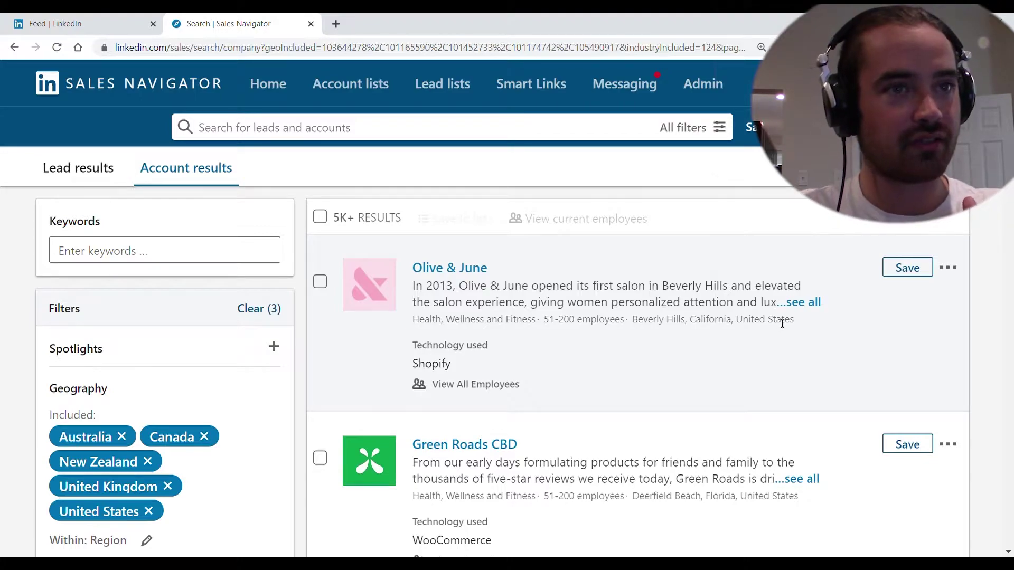
scroll(782, 324, down, 5)
scroll(470, 247, down, 3)
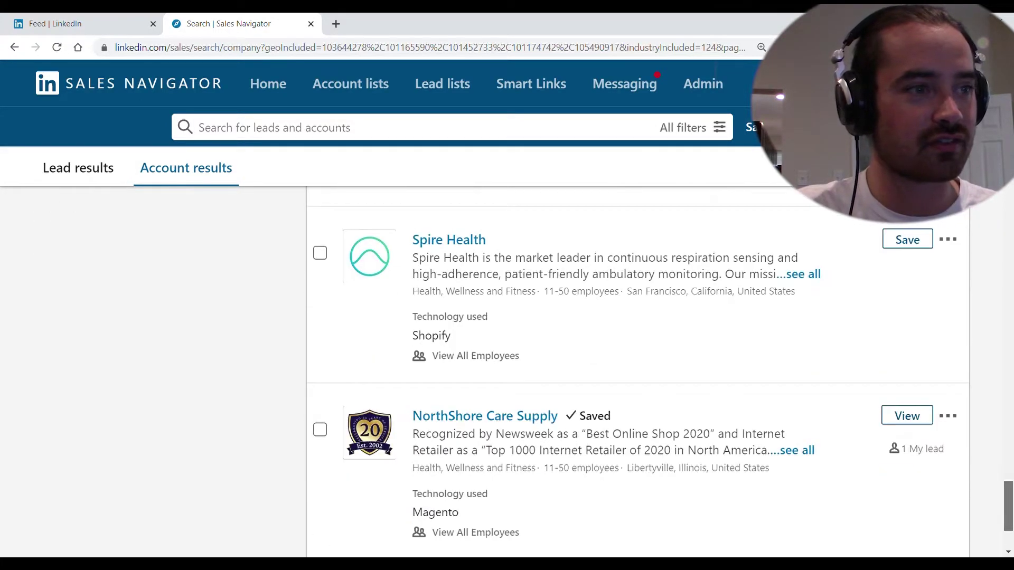
scroll(470, 248, up, 5)
scroll(470, 248, up, 5)
click(320, 217)
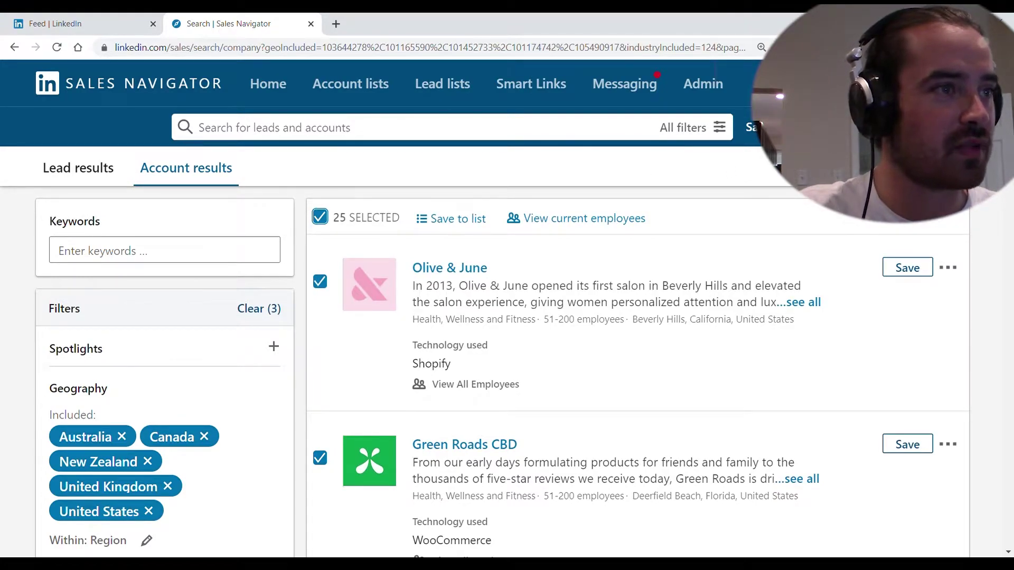
- Save the account search as 'Health and Fitness 2' with alert frequency Never
click(765, 127)
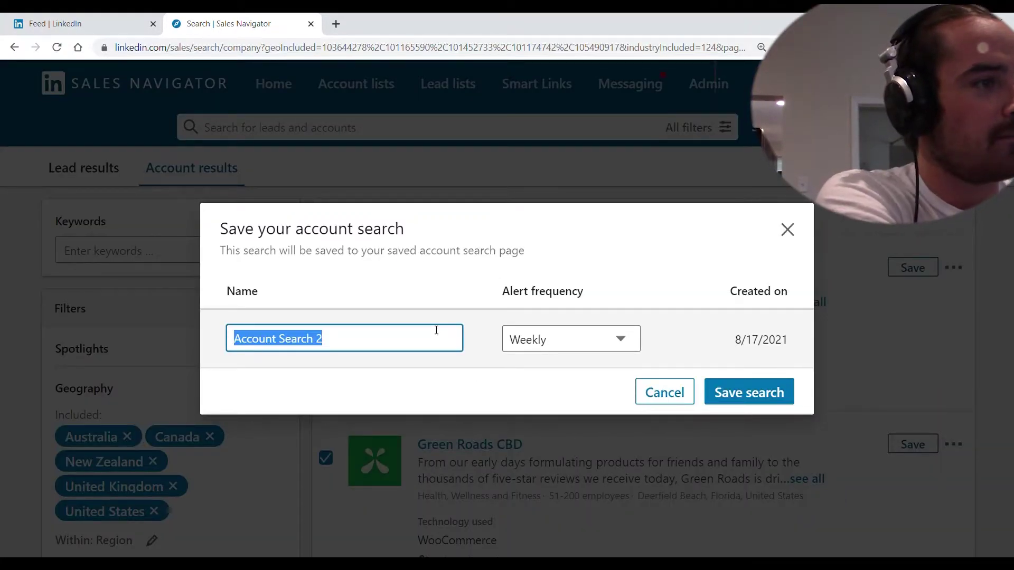
text(Health and Fitness)
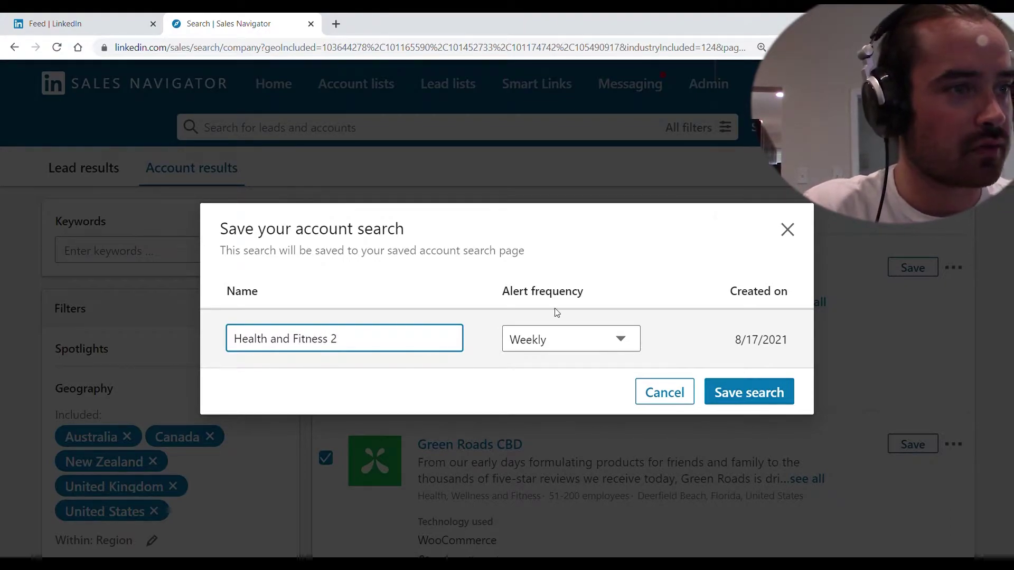
click(562, 339)
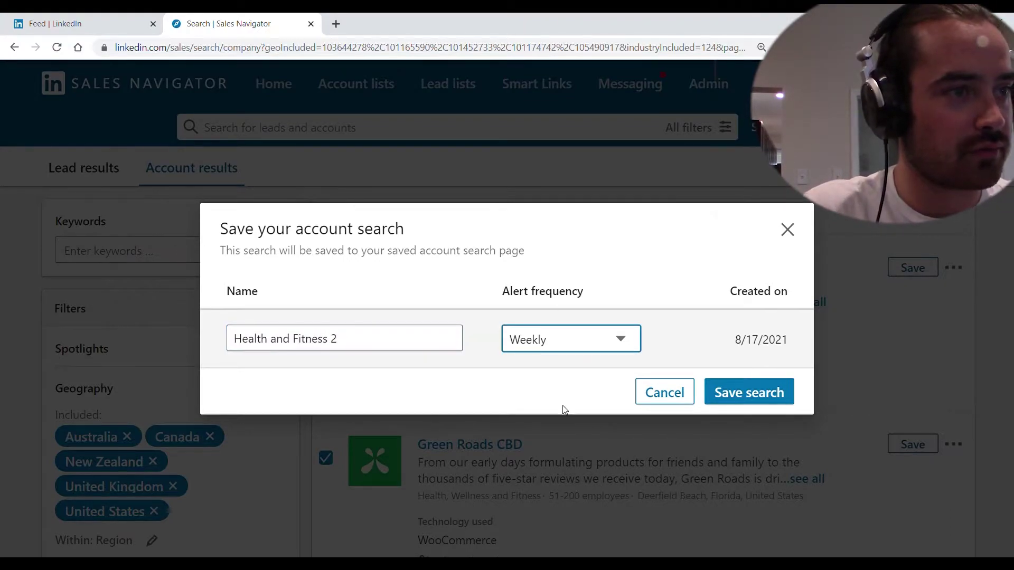
click(564, 412)
click(781, 398)
- Reopen 'Health and Fitness 2' from the saved account searches
click(751, 127)
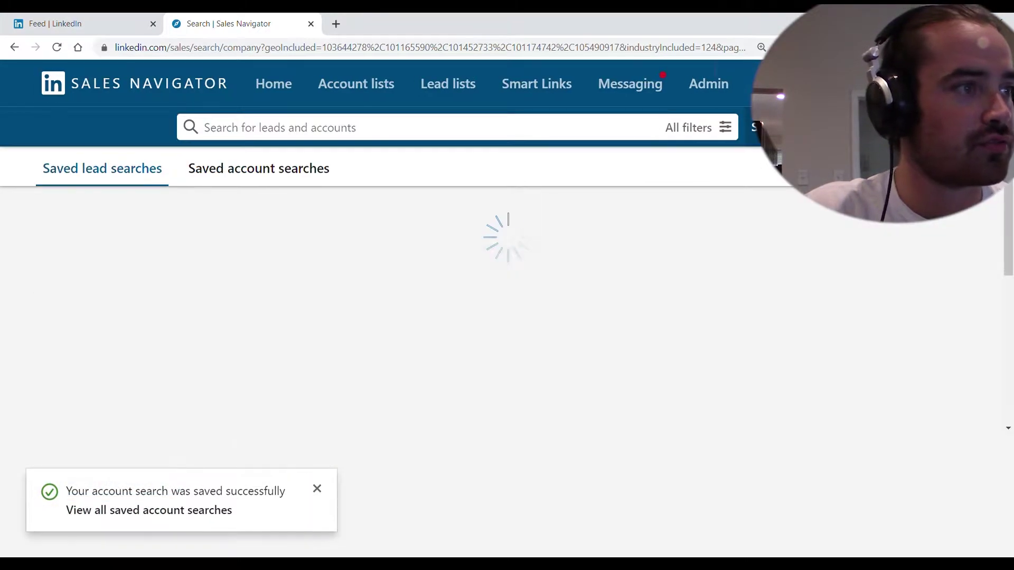
click(256, 169)
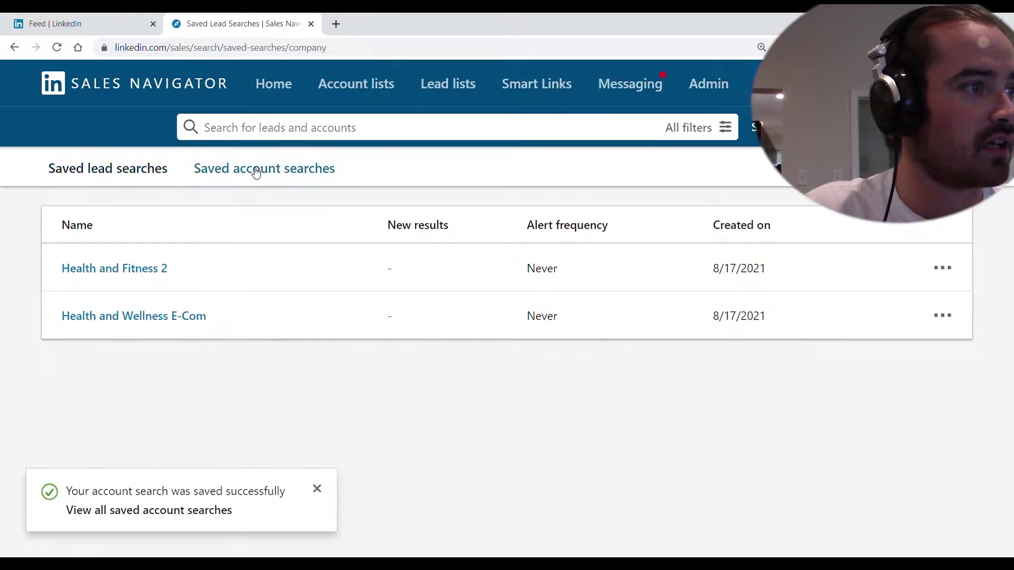
click(129, 268)
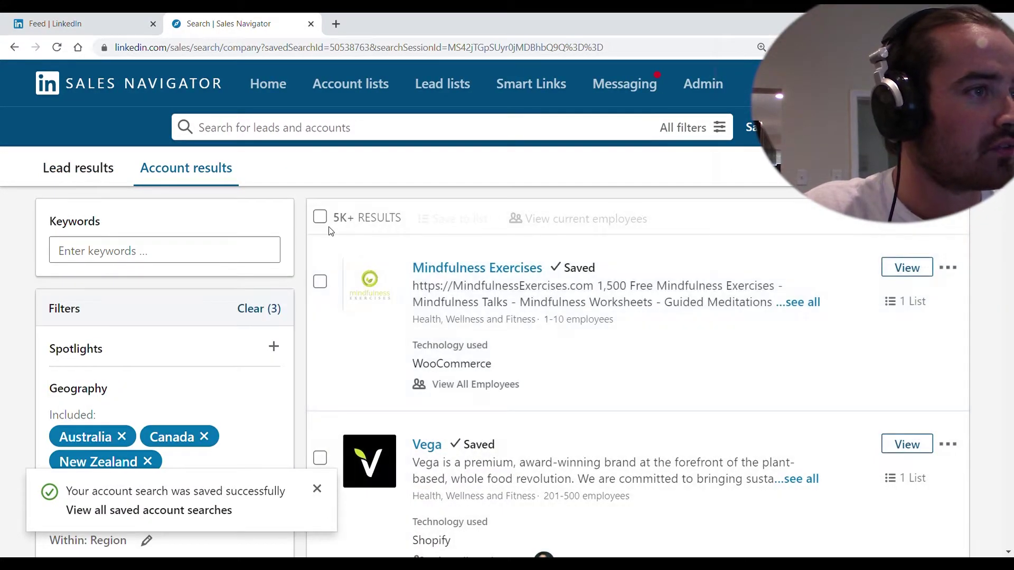
- Dismiss the saved-search notice, clear the selection, and select all 25 next-page accounts
click(321, 217)
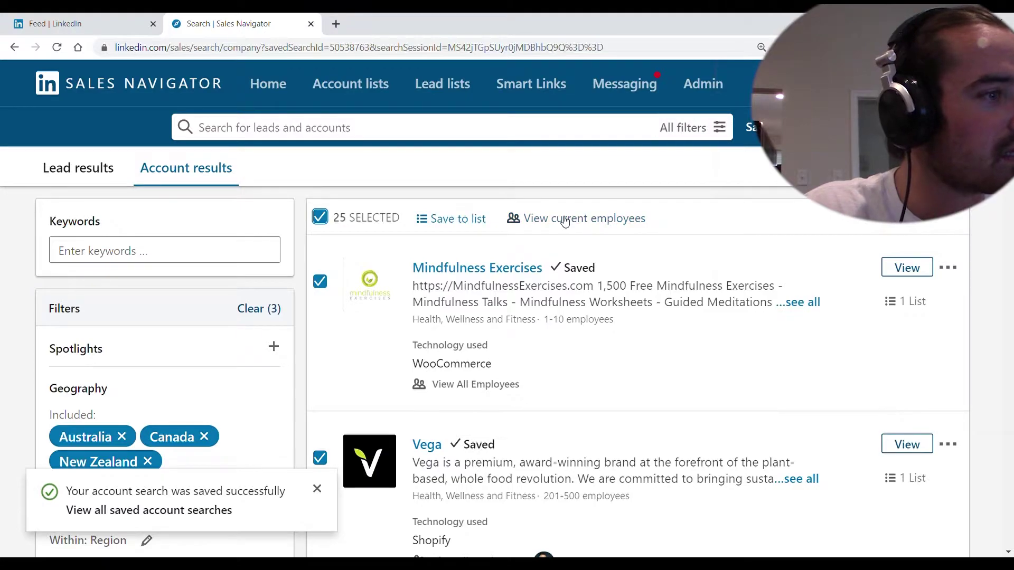
click(315, 491)
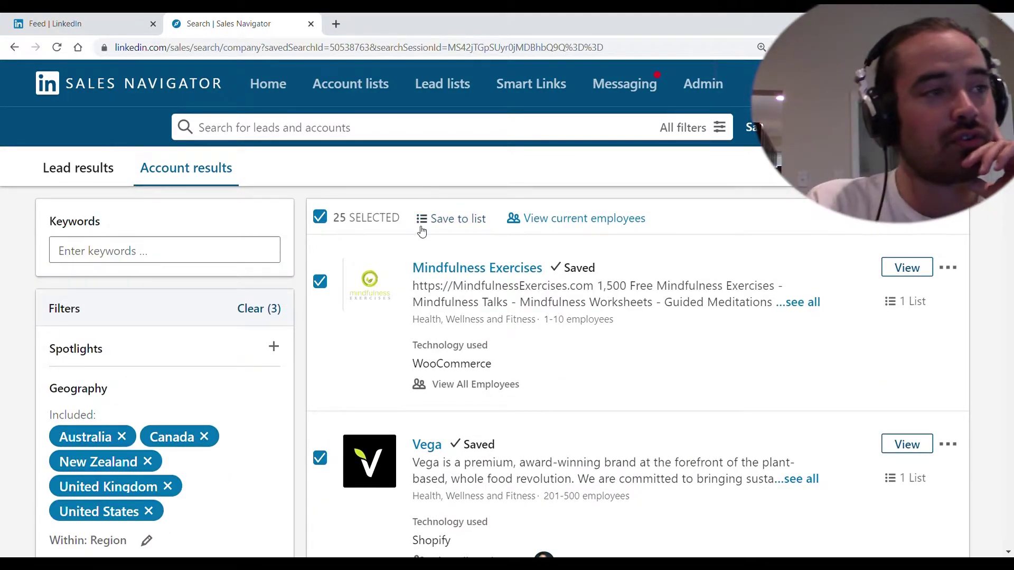
click(321, 218)
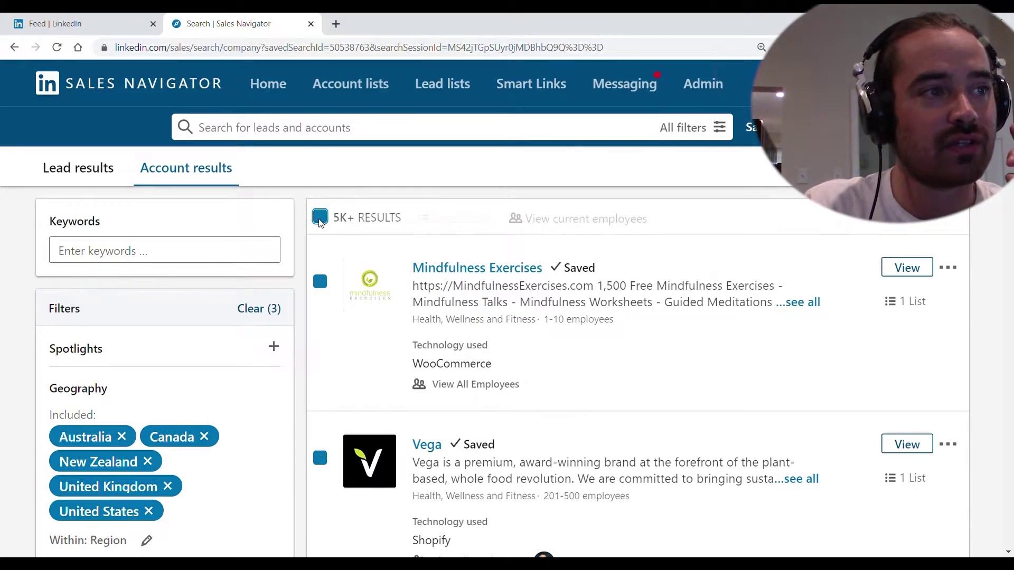
scroll(310, 221, down, 15)
click(544, 517)
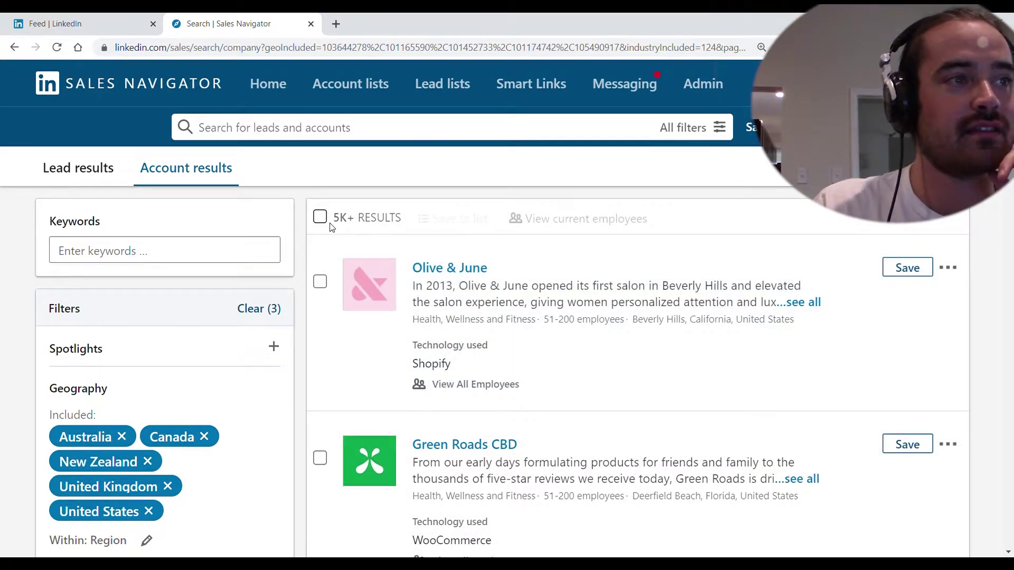
click(319, 217)
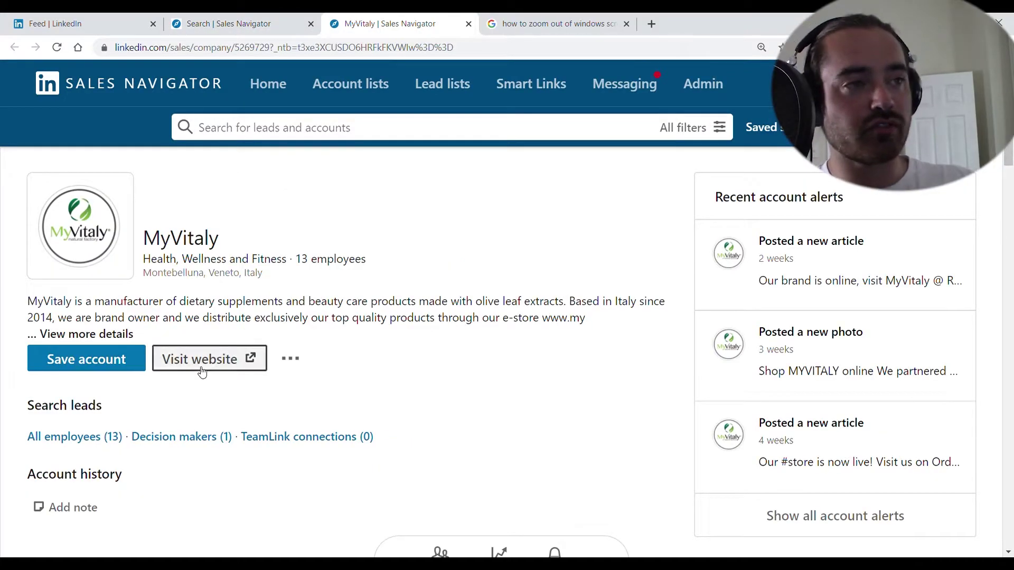
- Visit MyVitaly's website from its company page, then close the website tab
click(230, 24)
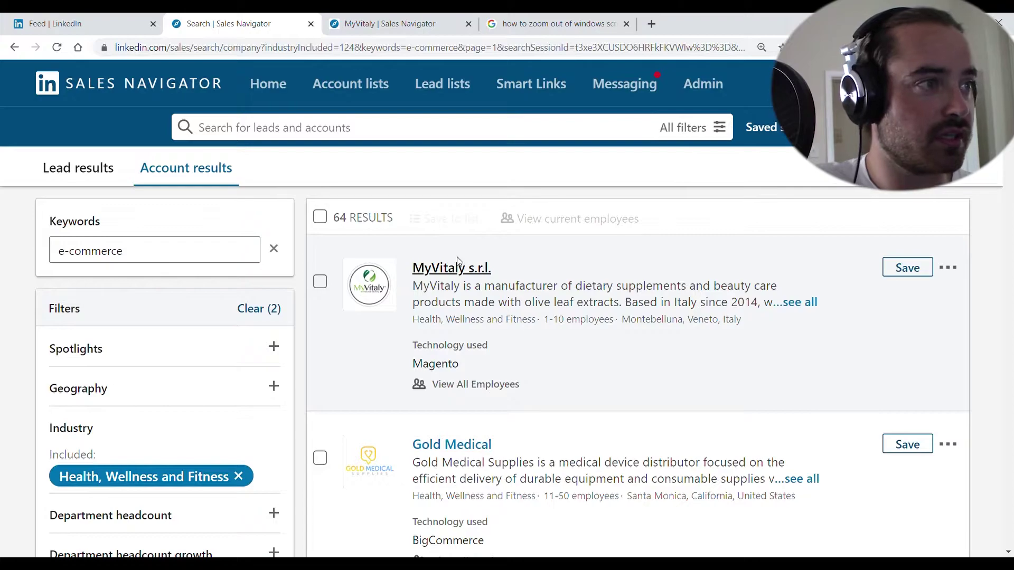
click(390, 24)
click(181, 364)
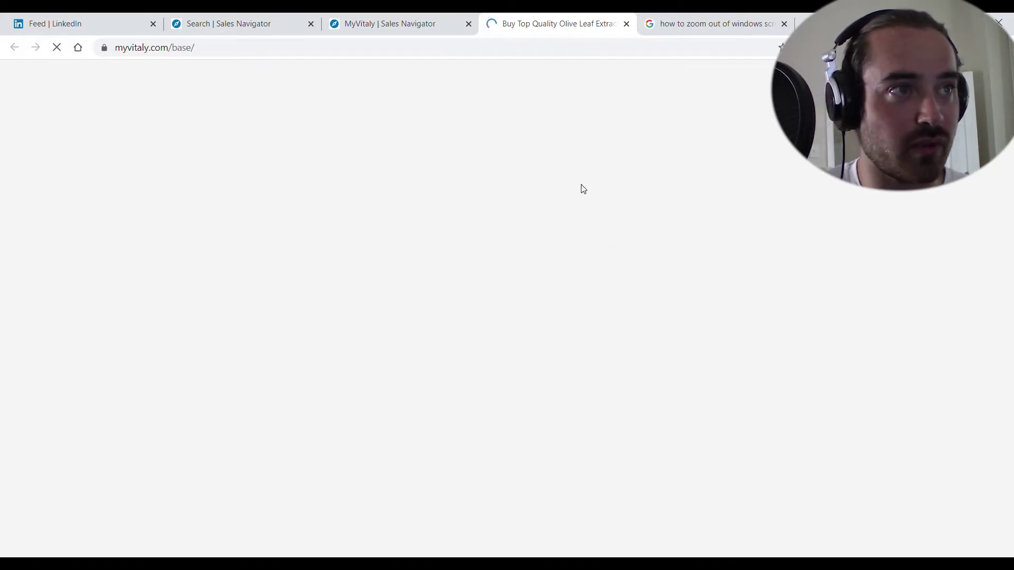
key(ctrl+2)
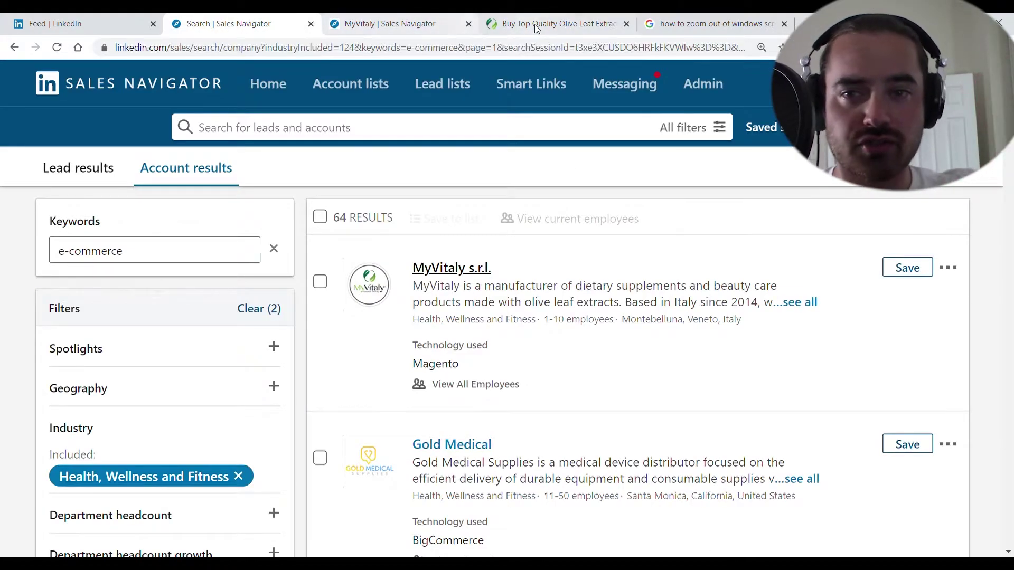
click(625, 24)
scroll(489, 321, down, 3)
scroll(489, 321, up, 2)
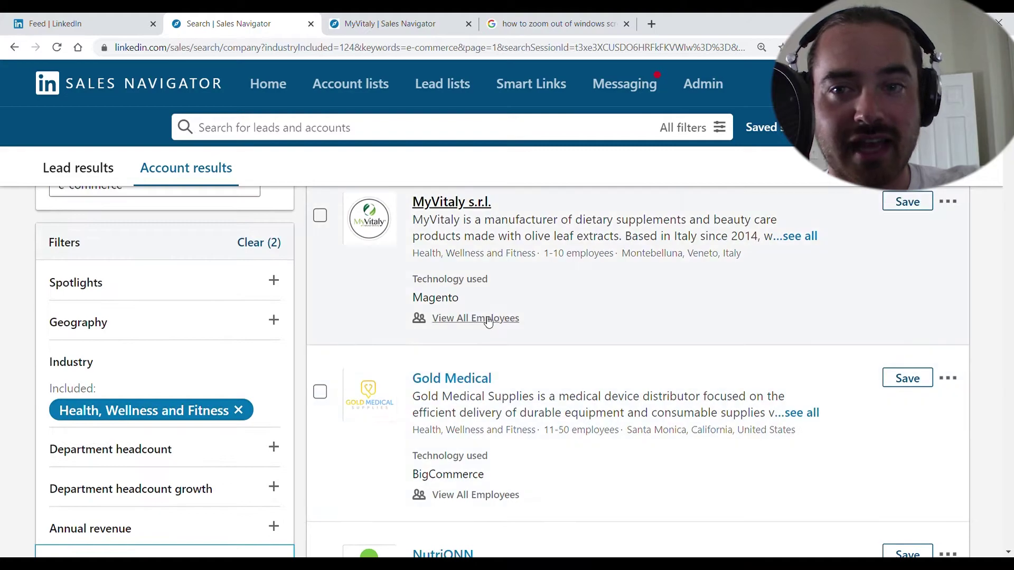
- Check Gold Medical's unreachable website, closing the MyVitaly and Gold Medical tabs afterwards
ctrl+click(483, 379)
click(545, 24)
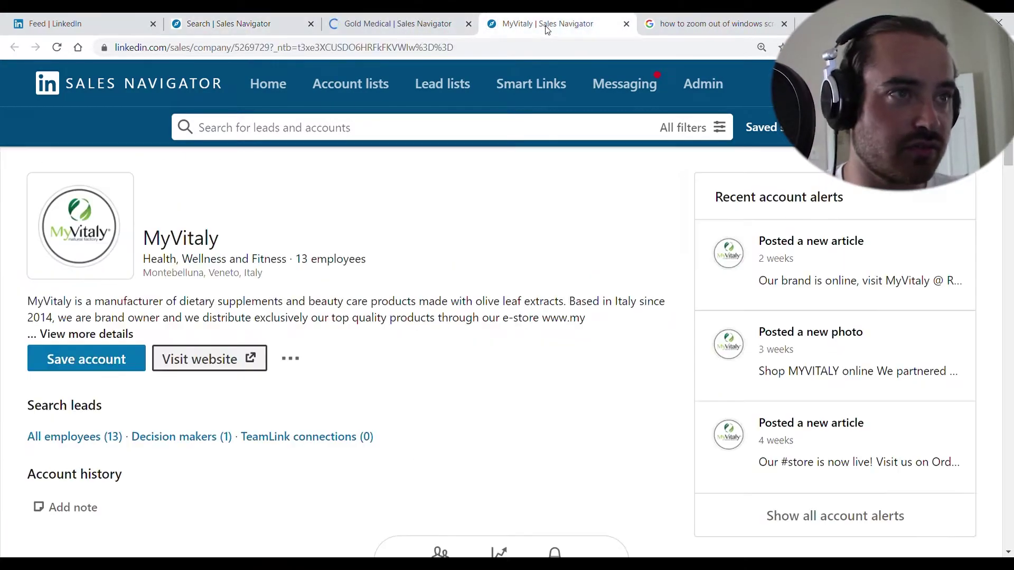
click(627, 24)
click(411, 24)
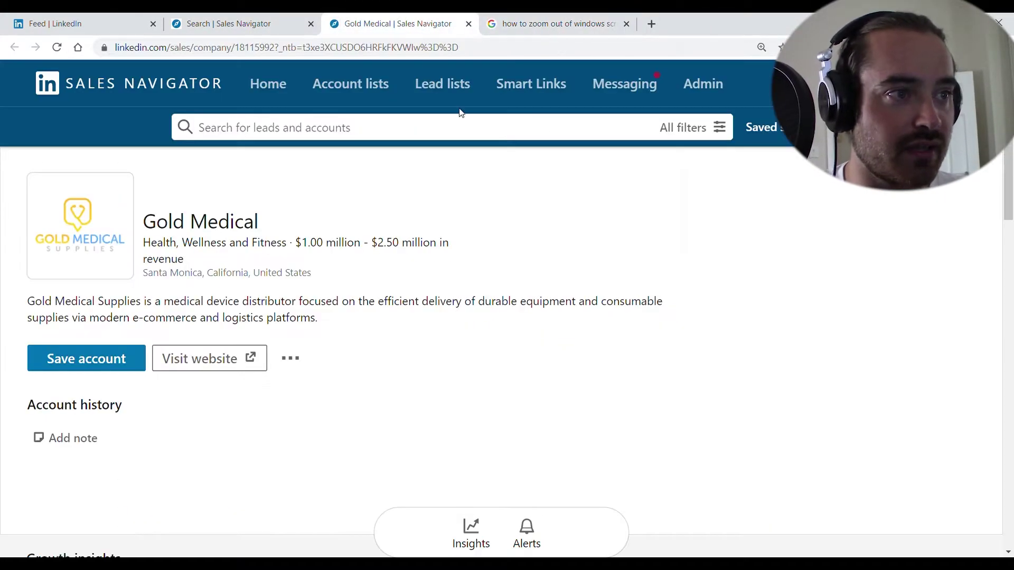
click(213, 360)
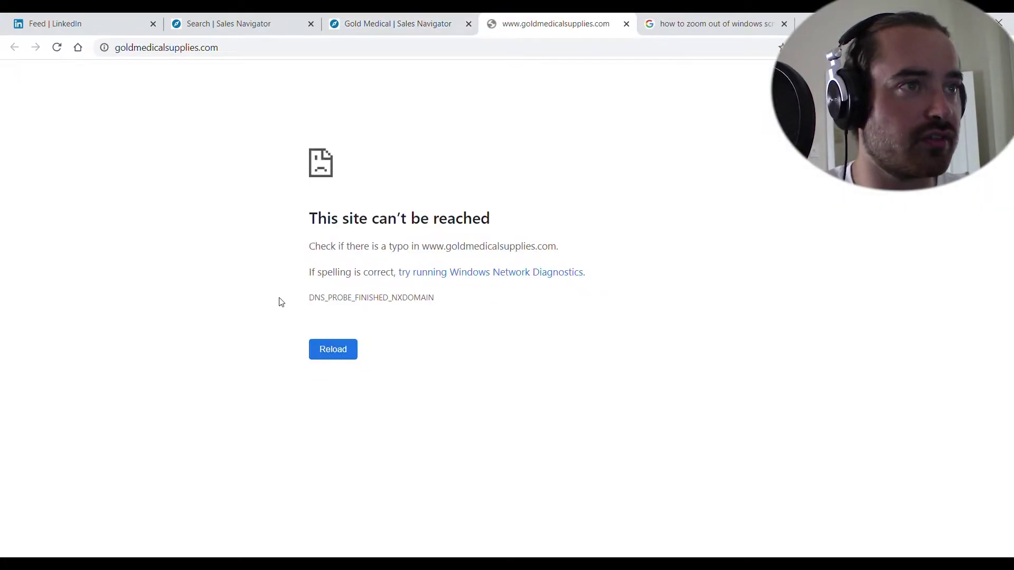
click(391, 22)
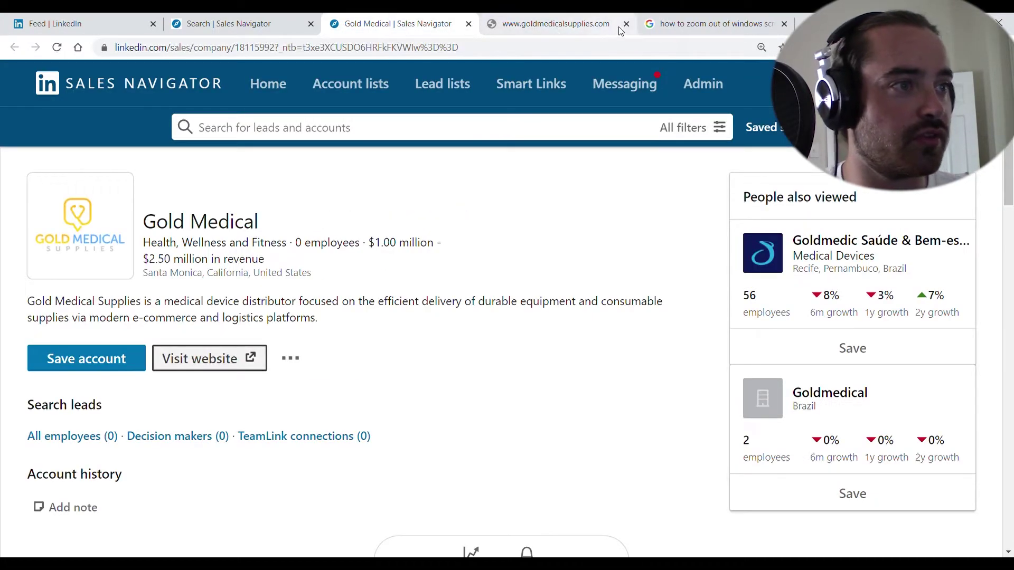
click(626, 23)
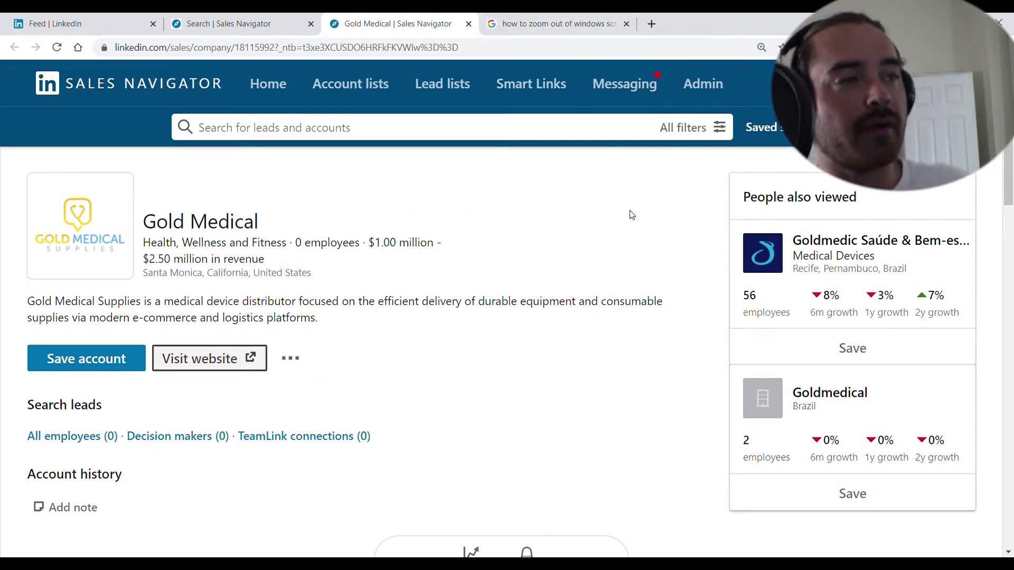
click(201, 25)
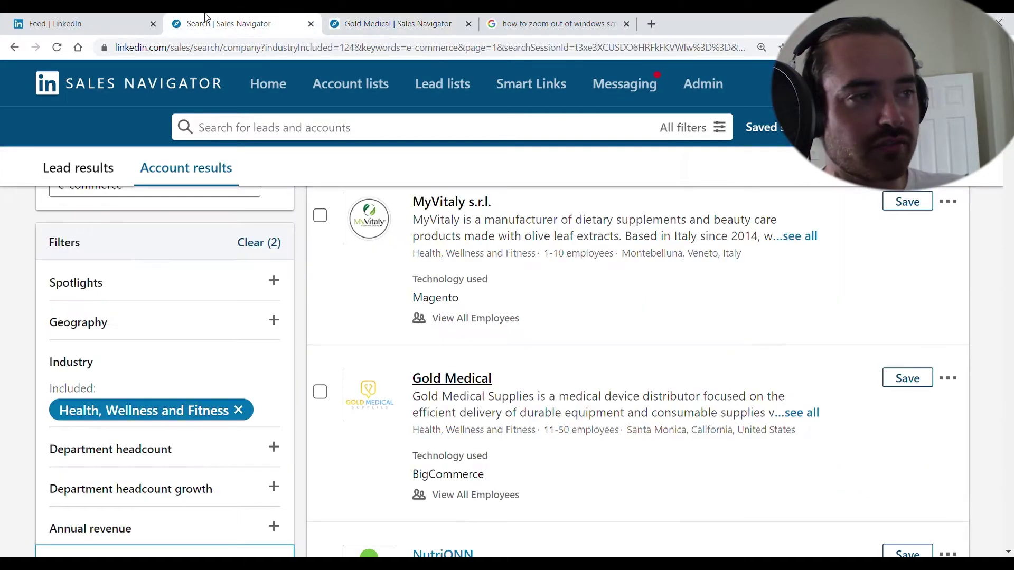
click(468, 23)
scroll(491, 333, down, 1)
scroll(480, 328, down, 1)
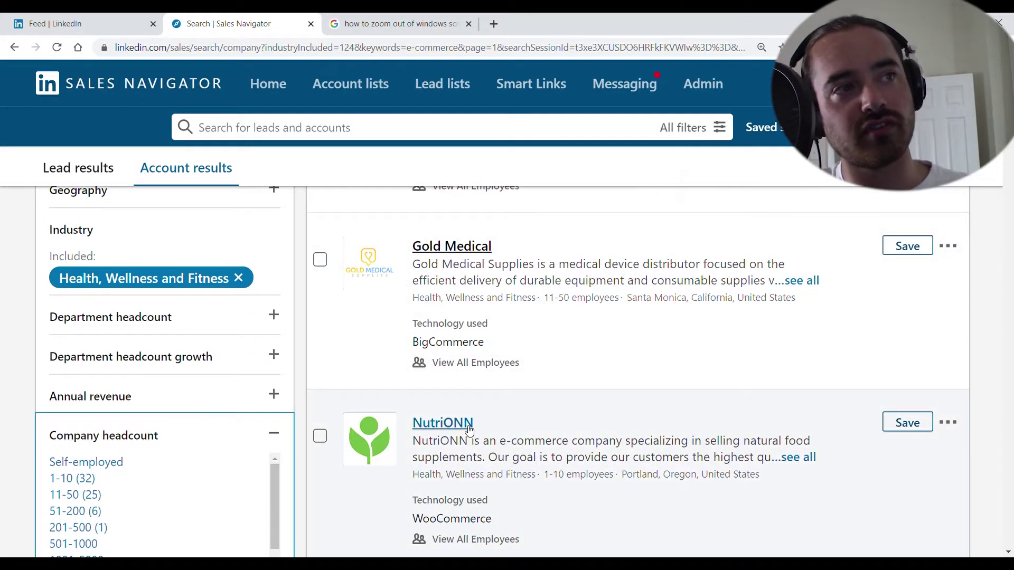
- Review NutriONN's company page and website, then close both tabs
middle_click(442, 422)
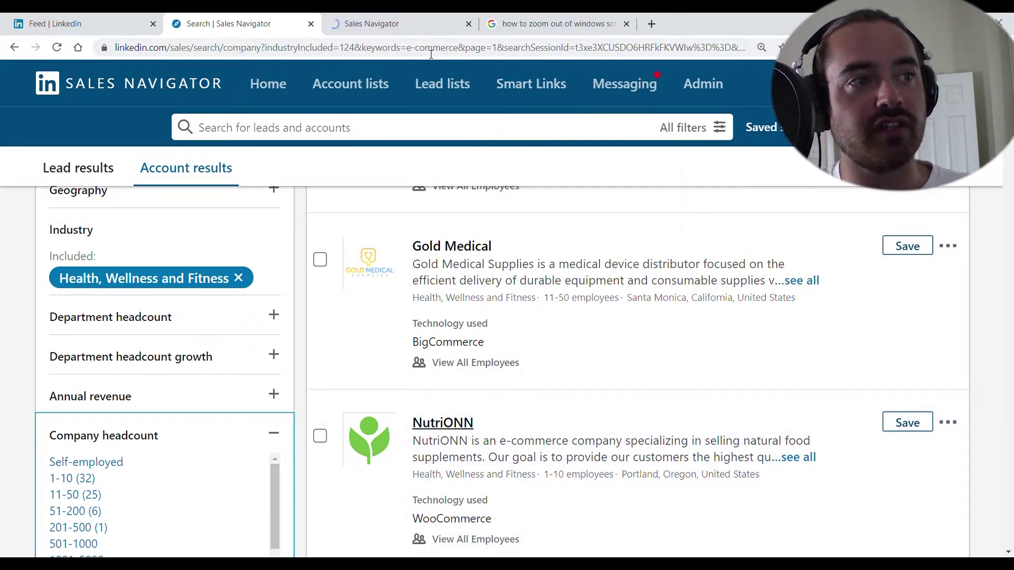
click(402, 22)
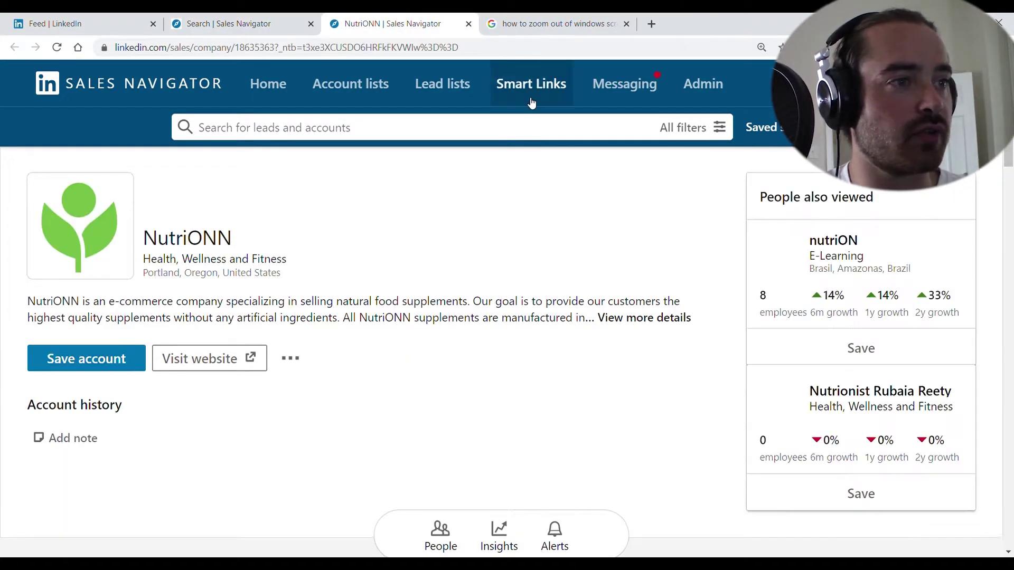
click(210, 361)
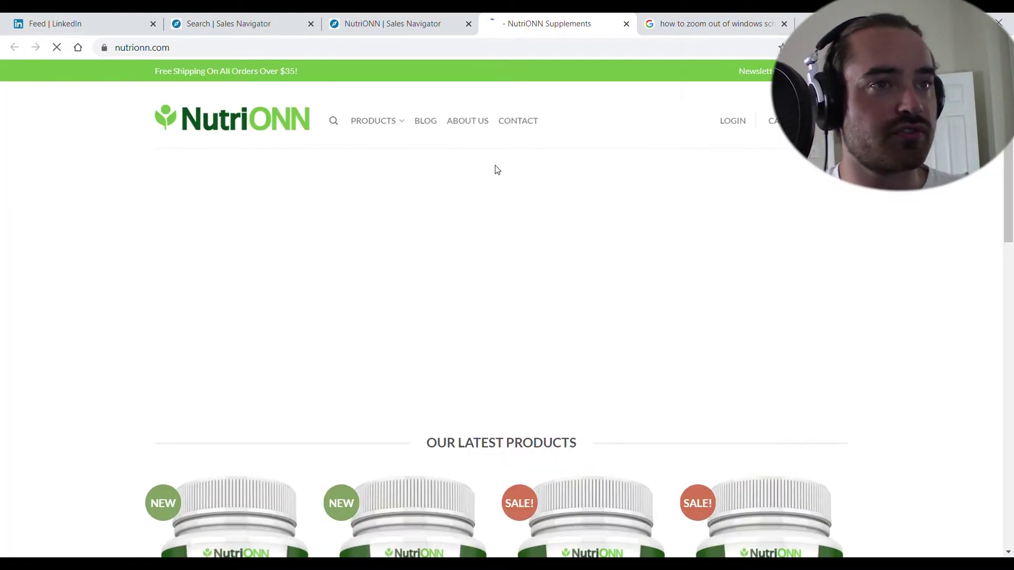
scroll(494, 169, down, 4)
scroll(519, 225, down, 3)
scroll(518, 226, up, 3)
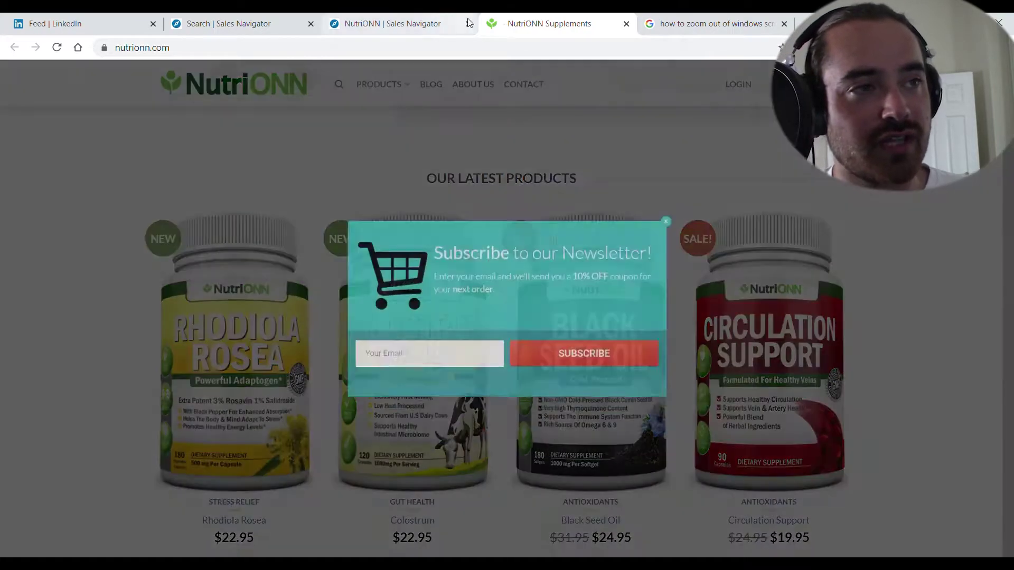
click(469, 24)
click(238, 23)
scroll(440, 341, down, 1)
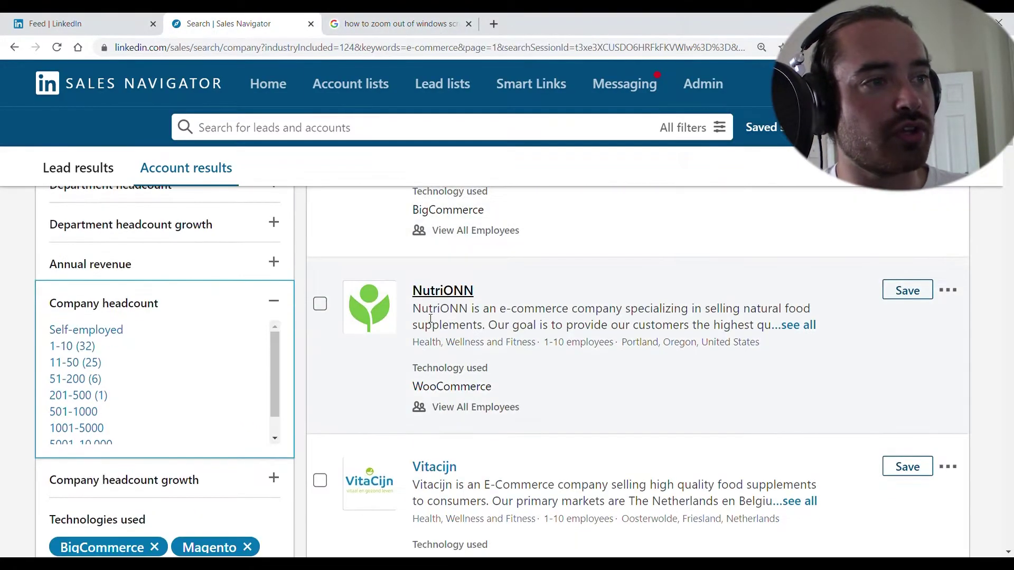
scroll(440, 341, down, 2)
- Review Vitacijn's company page and Dutch supplement website, then close both tabs
click(434, 334)
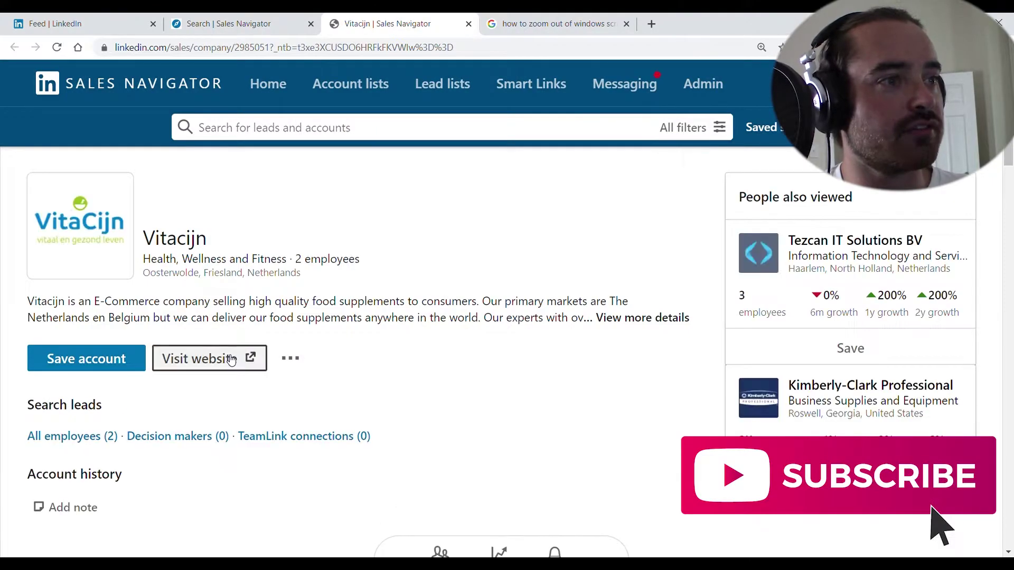
click(232, 360)
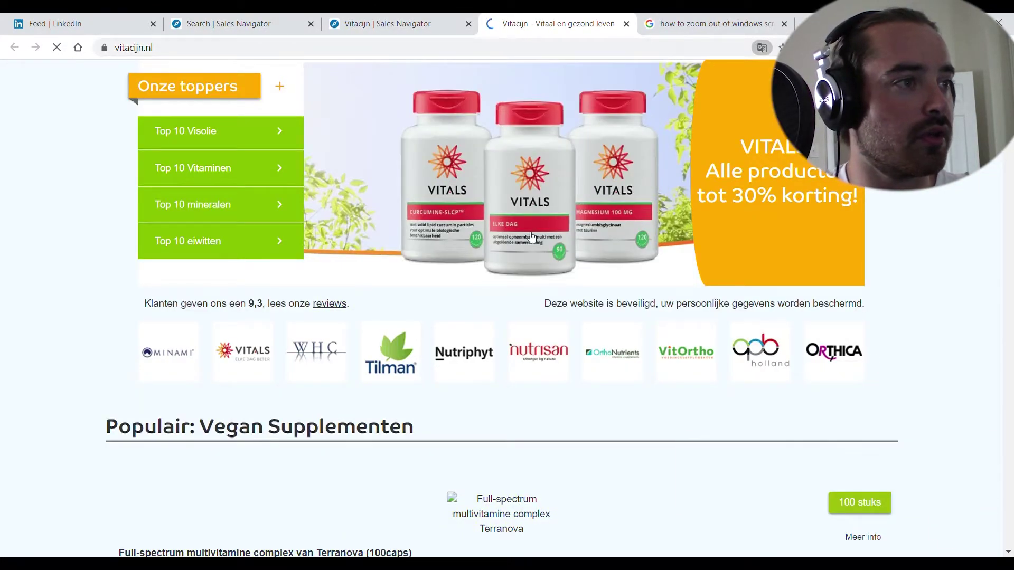
scroll(546, 254, down, 2)
scroll(539, 305, down, 3)
scroll(538, 315, up, 4)
scroll(532, 312, up, 5)
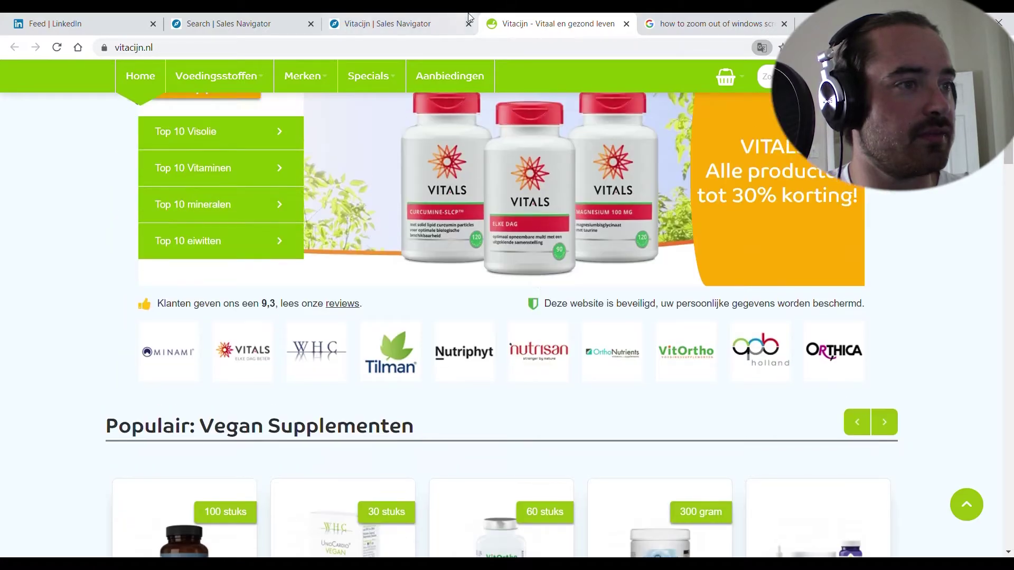
click(443, 23)
click(468, 24)
click(467, 25)
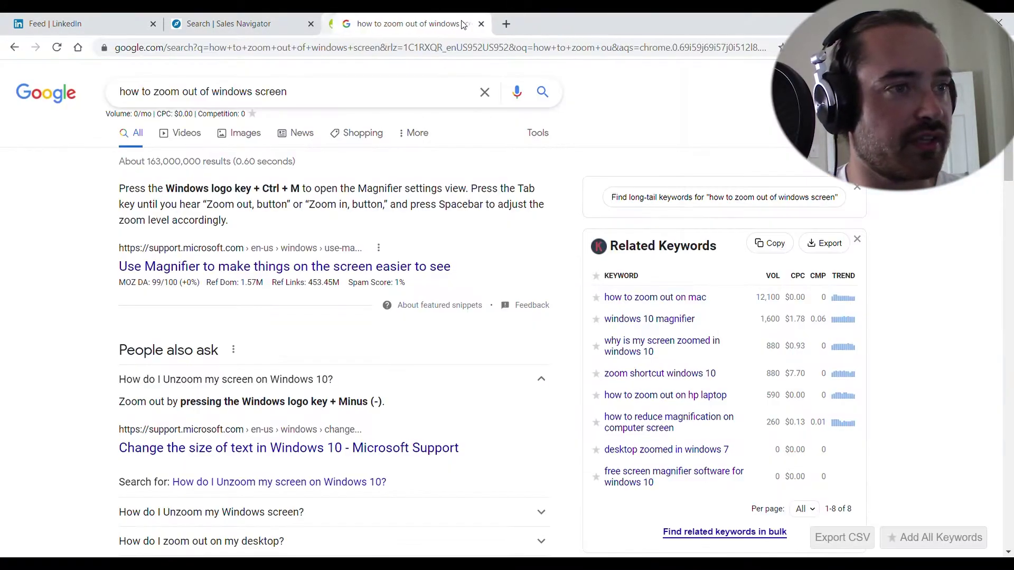
click(238, 23)
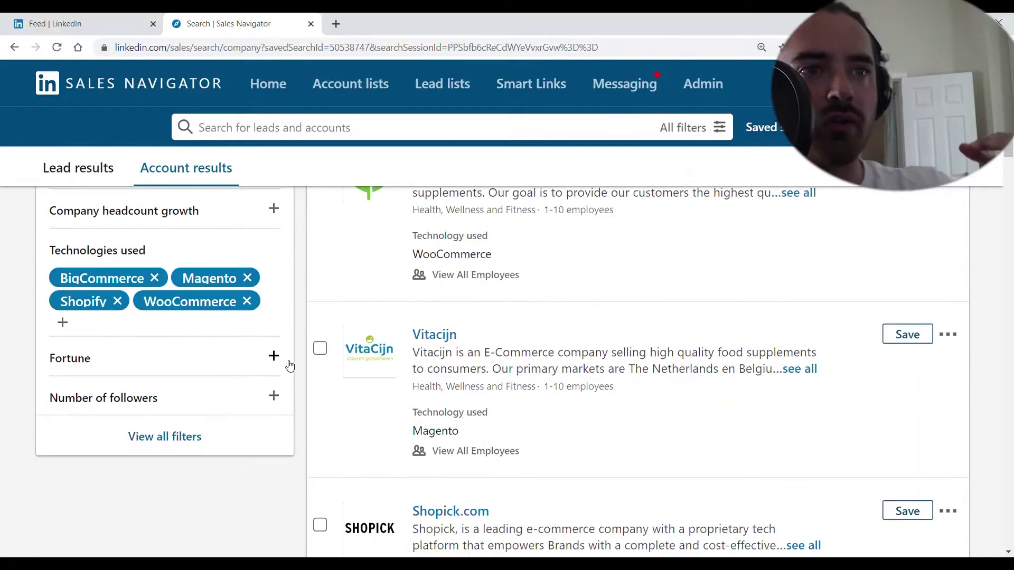
scroll(297, 373, up, 5)
scroll(306, 380, up, 1)
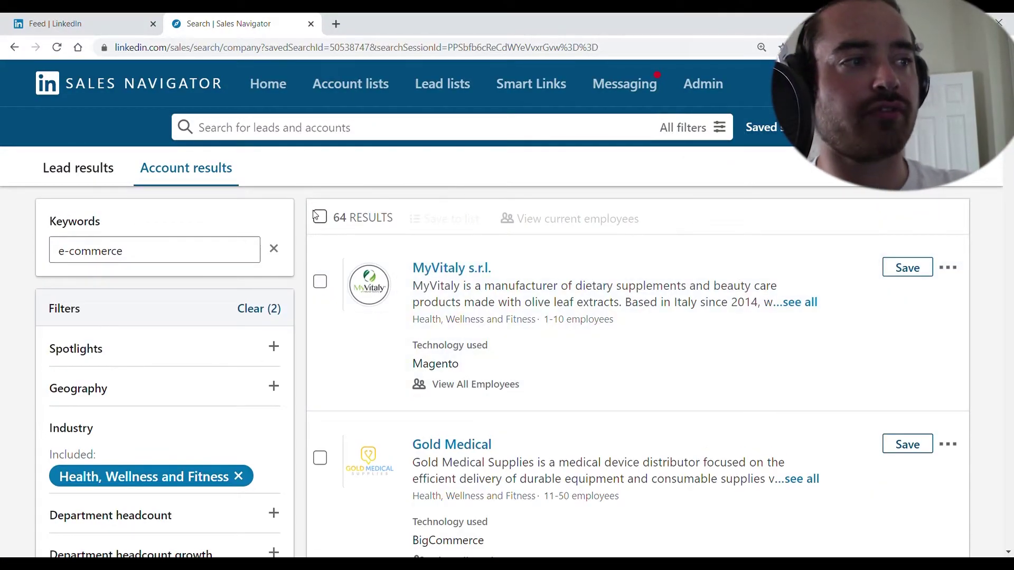
click(319, 217)
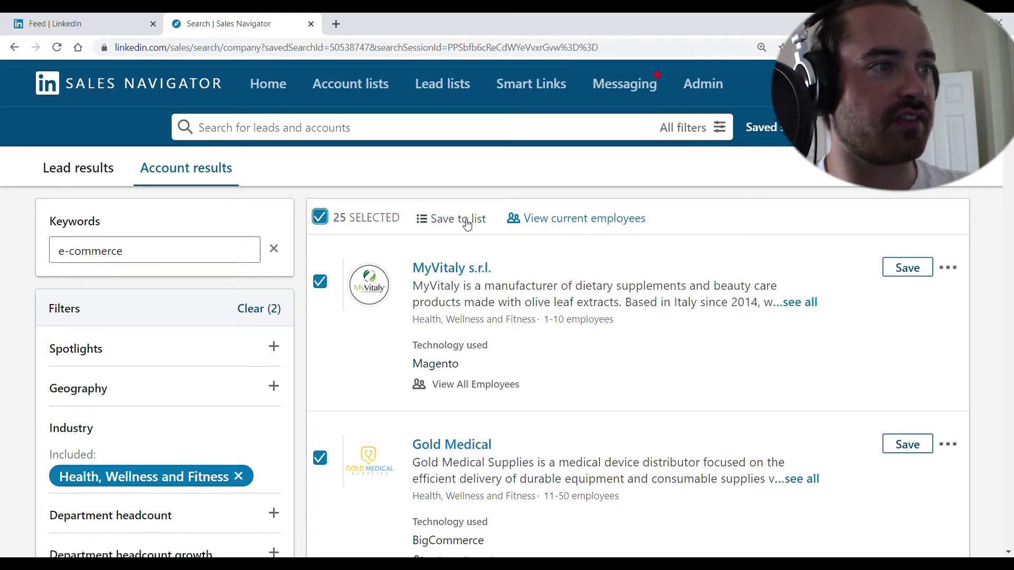
scroll(287, 388, down, 3)
scroll(288, 392, down, 3)
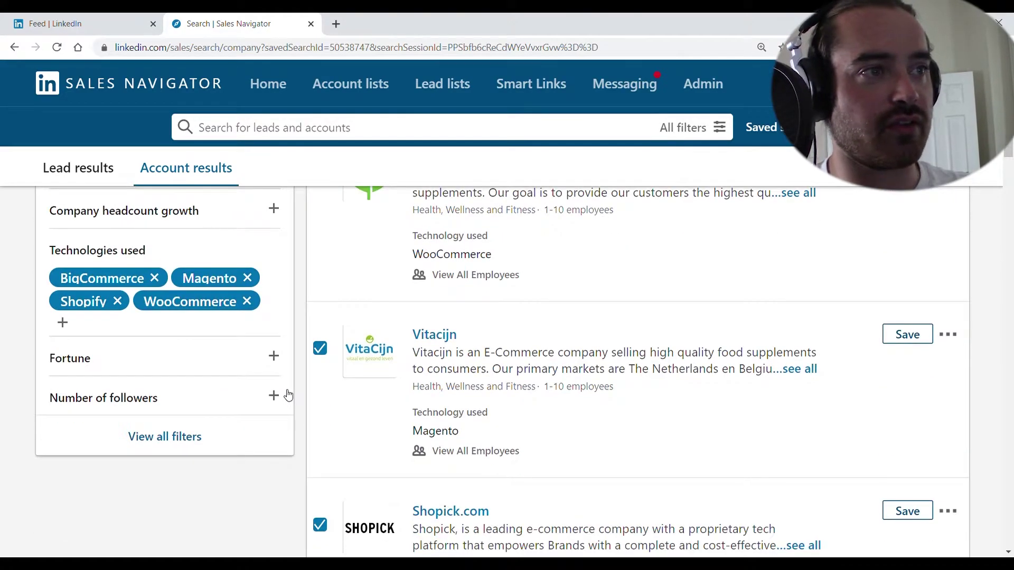
scroll(290, 394, up, 3)
scroll(305, 384, up, 3)
- Save the 25 selected accounts to a new 'Health and Fitness E-Com' list and switch to Lead results
click(455, 217)
click(430, 255)
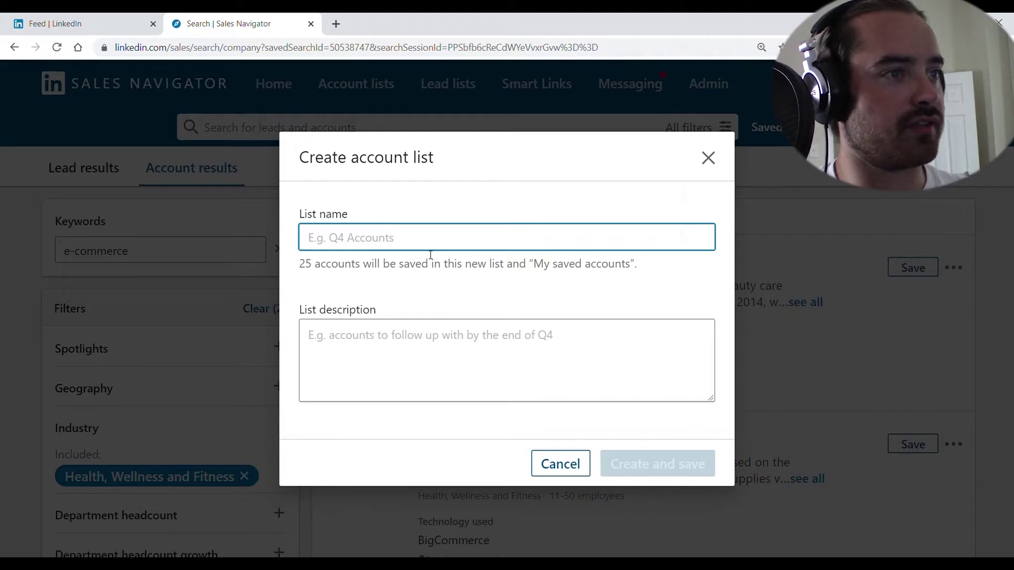
text(HE)
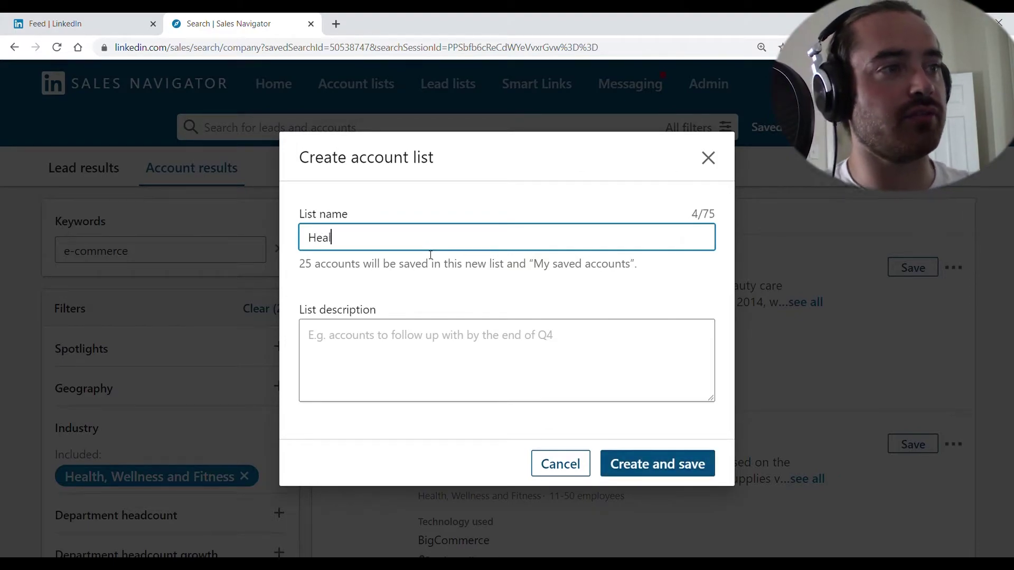
text(d F)
text(s)
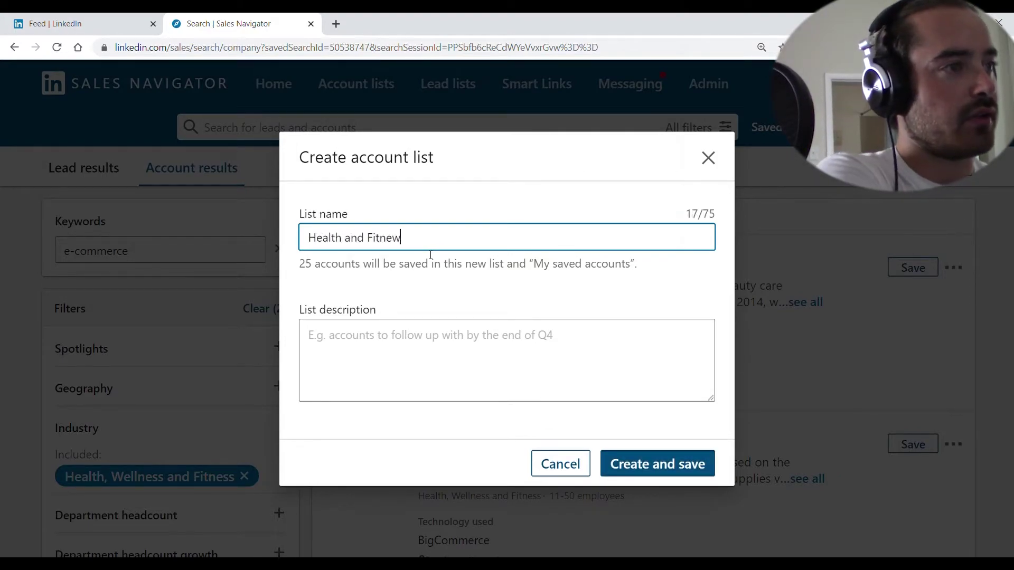
text(s)
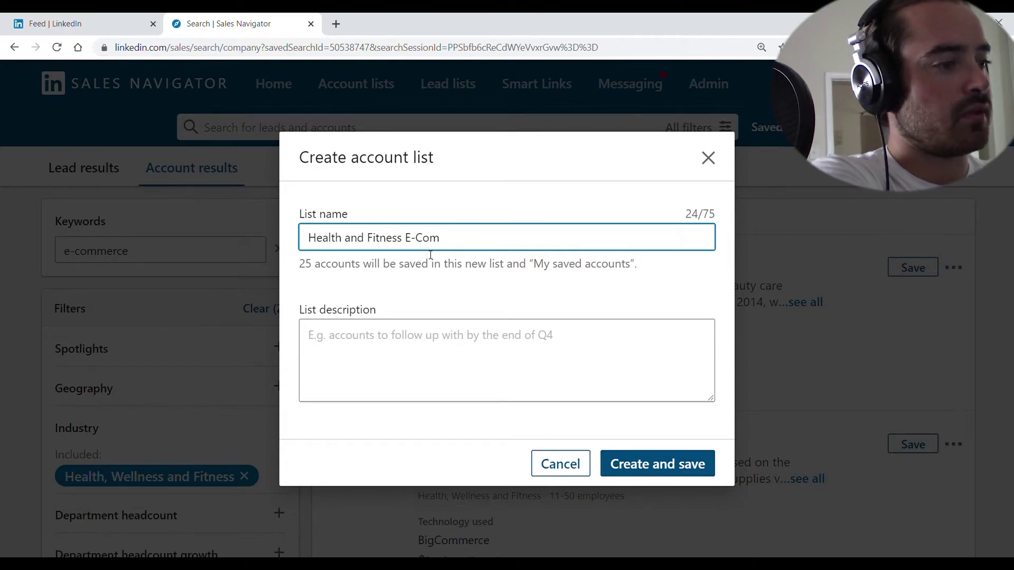
click(689, 469)
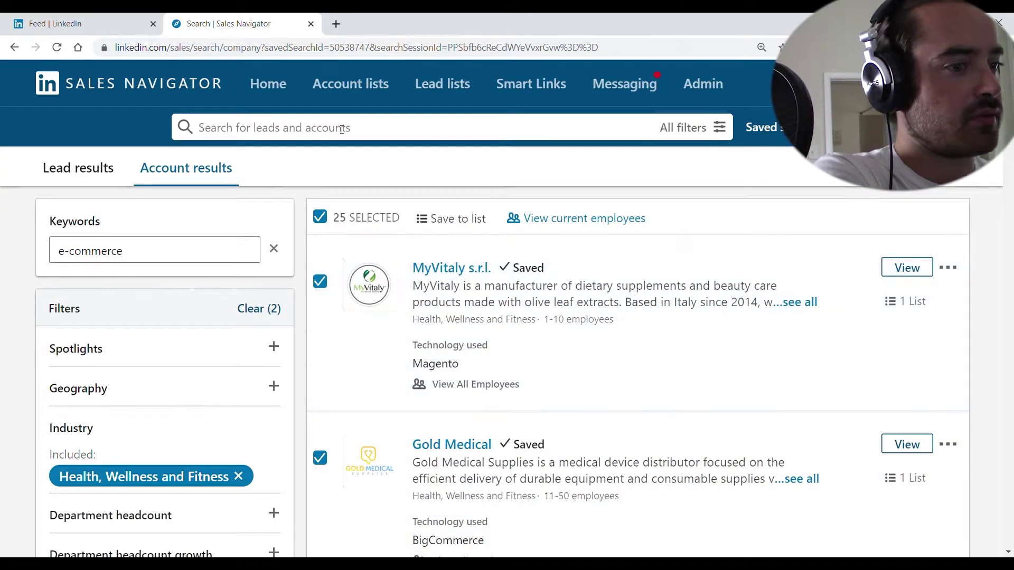
click(54, 169)
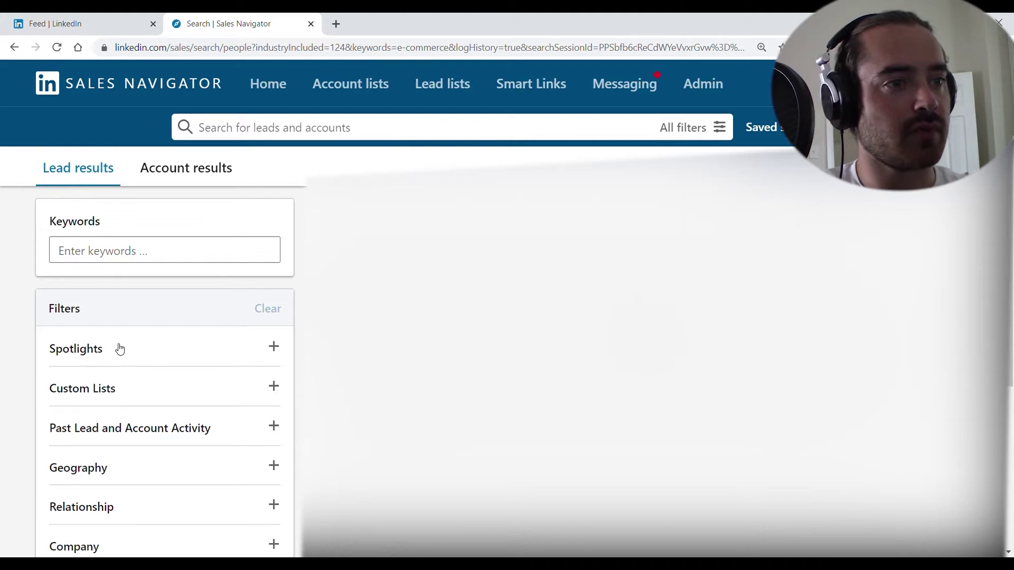
- Filter the lead search by the 'Health and Fitness E-Com' custom account list
click(125, 384)
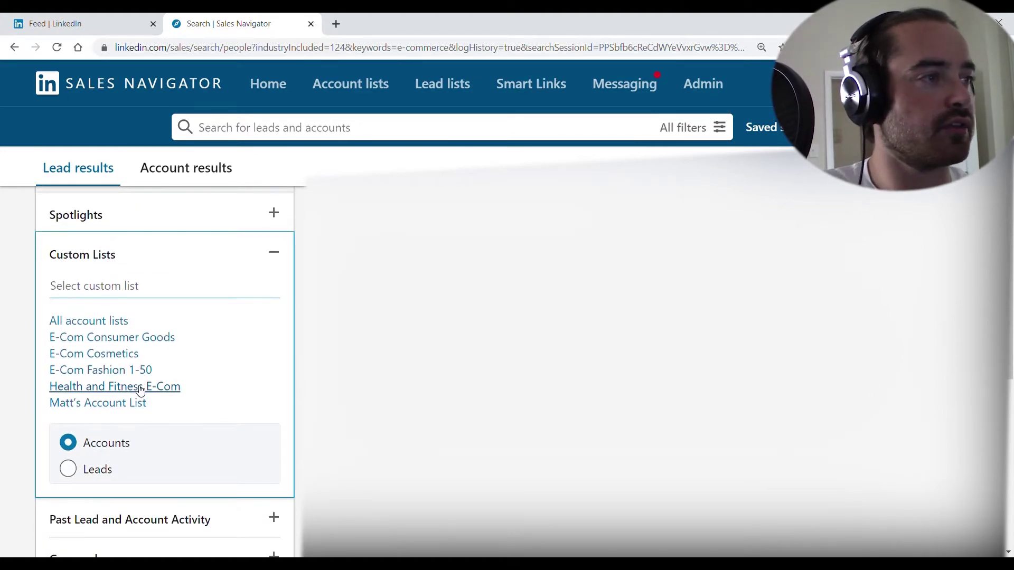
click(140, 386)
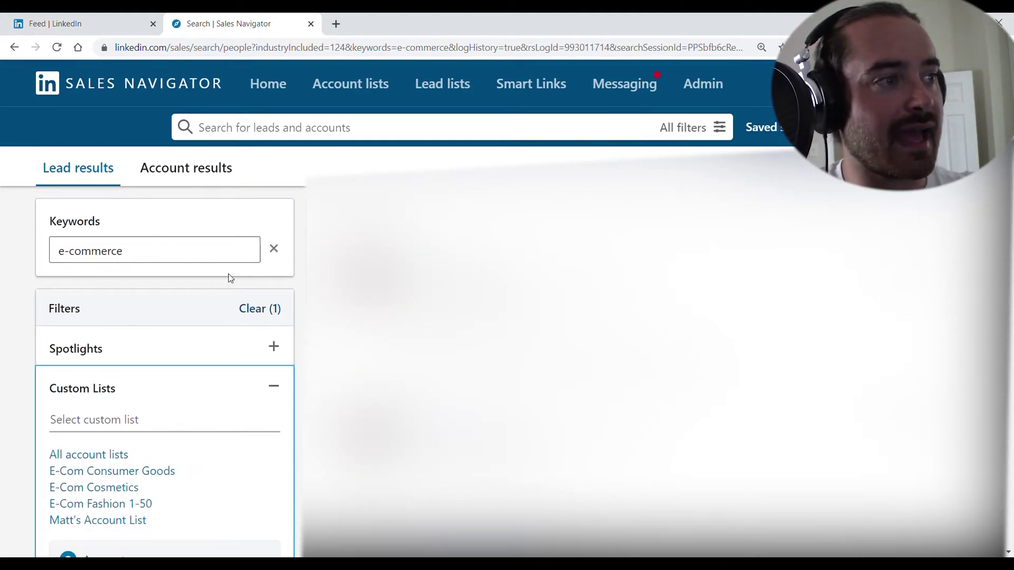
click(279, 385)
scroll(238, 356, down, 1)
click(275, 322)
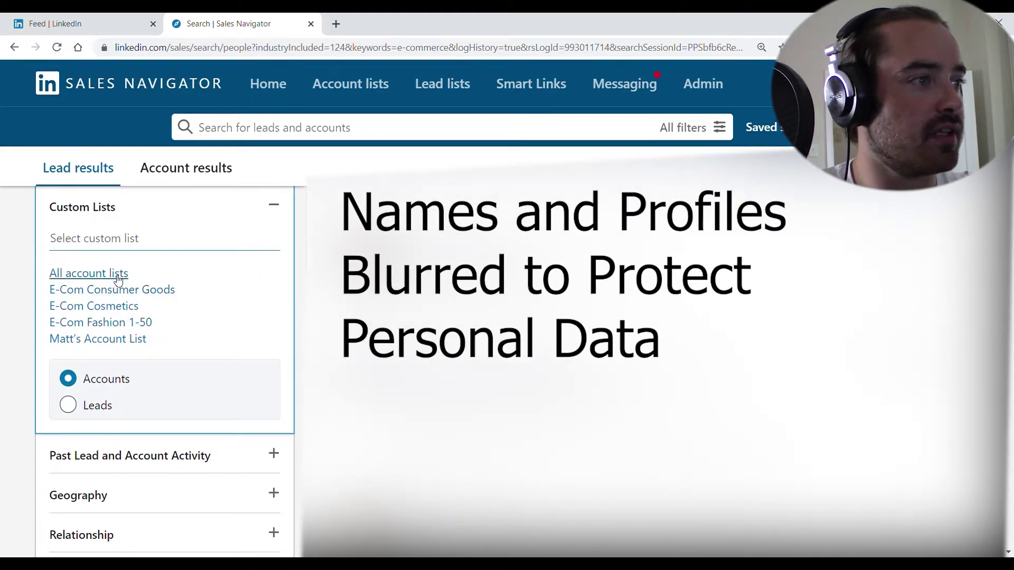
text(h)
key(BackSpace)
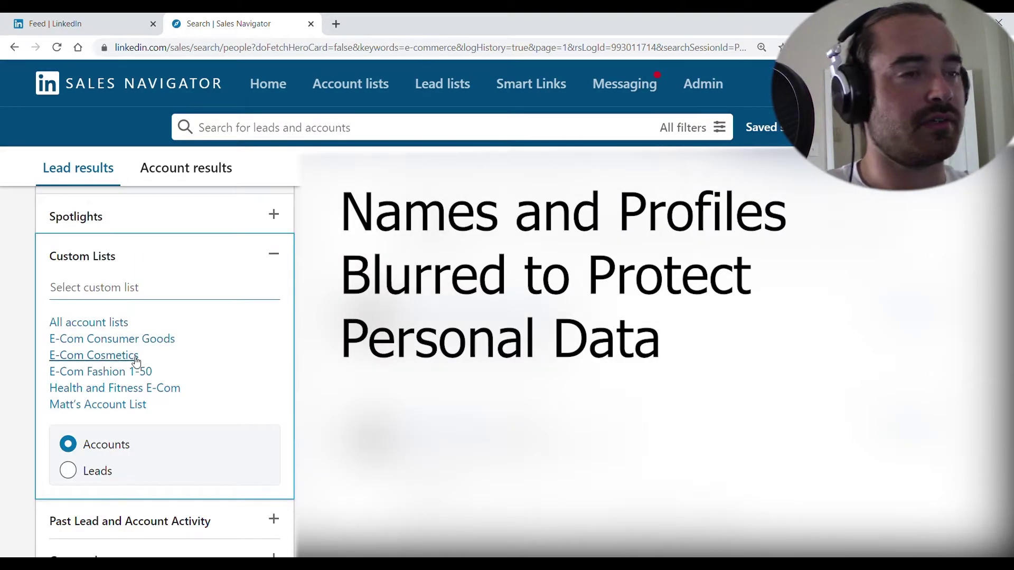
click(139, 388)
scroll(264, 344, up, 2)
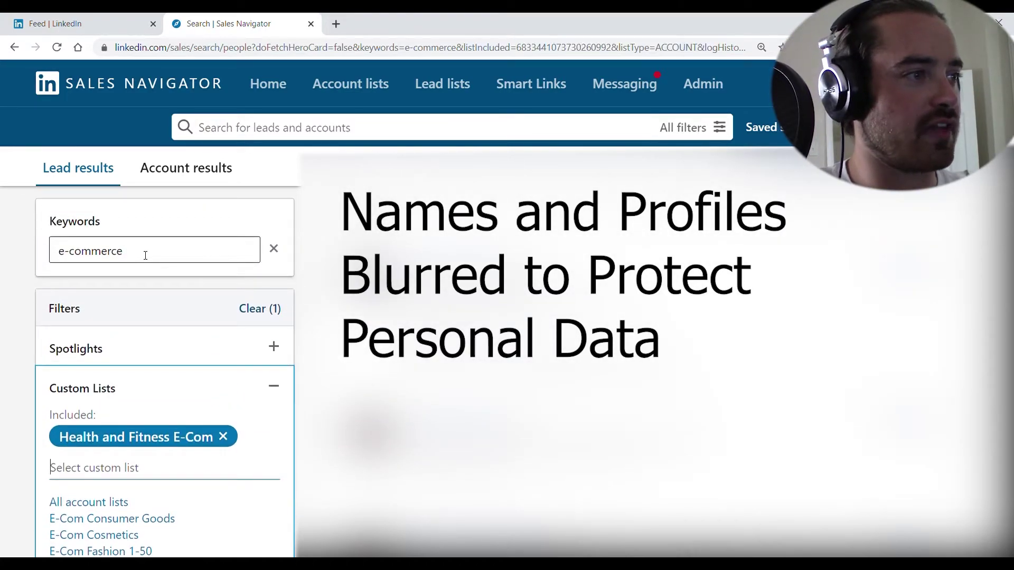
scroll(145, 254, down, 3)
scroll(143, 256, down, 2)
scroll(143, 255, down, 1)
scroll(145, 261, down, 2)
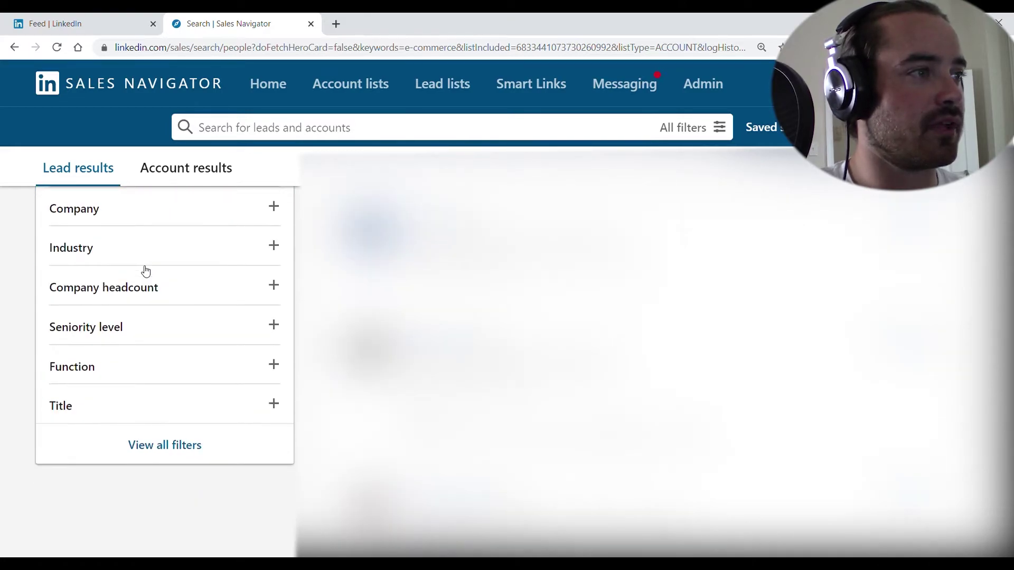
scroll(145, 270, up, 1)
scroll(135, 292, up, 1)
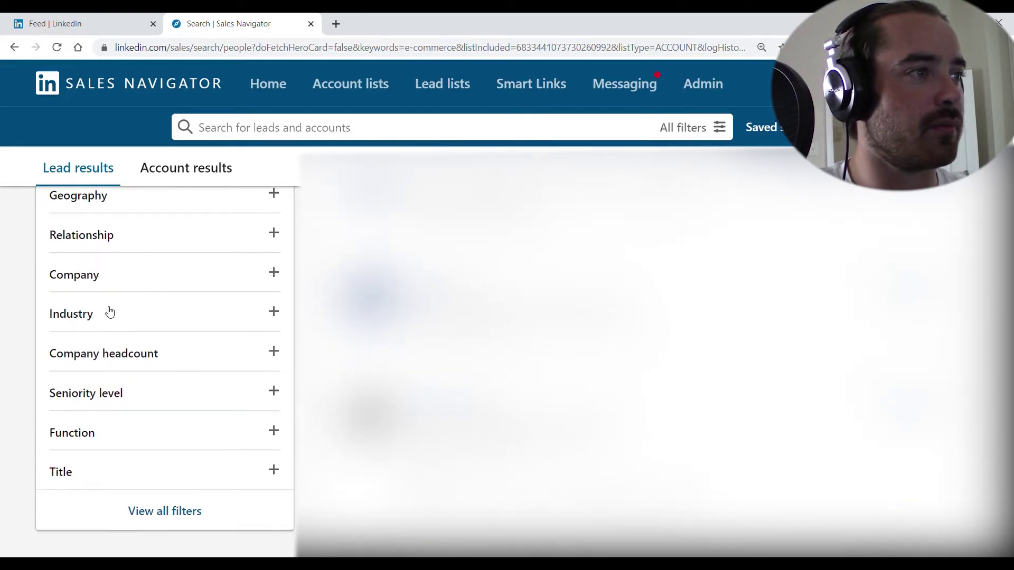
scroll(127, 361, down, 2)
click(125, 351)
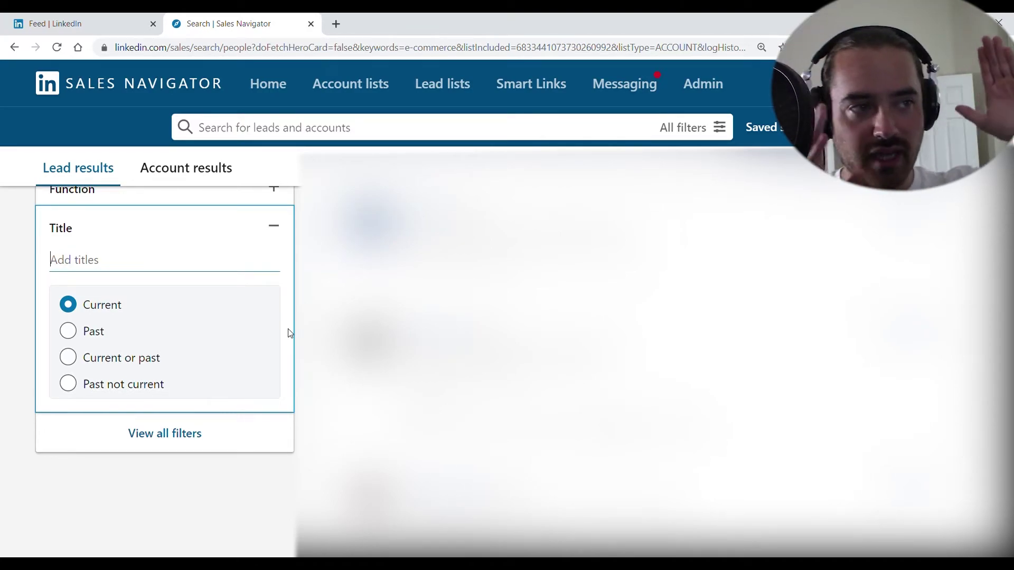
scroll(289, 333, up, 4)
scroll(290, 332, up, 4)
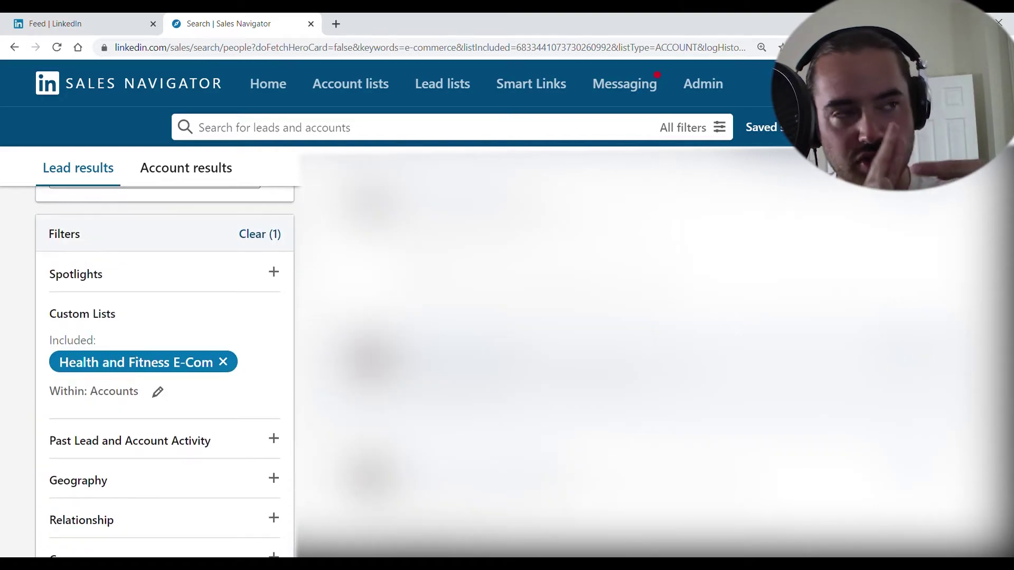
scroll(163, 356, up, 1)
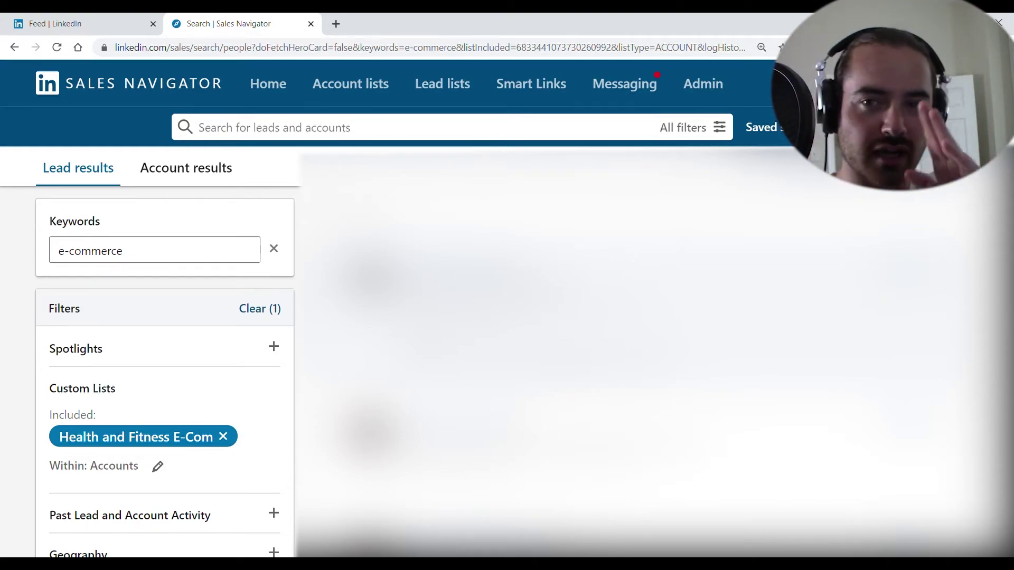
scroll(171, 396, down, 1)
scroll(170, 396, down, 3)
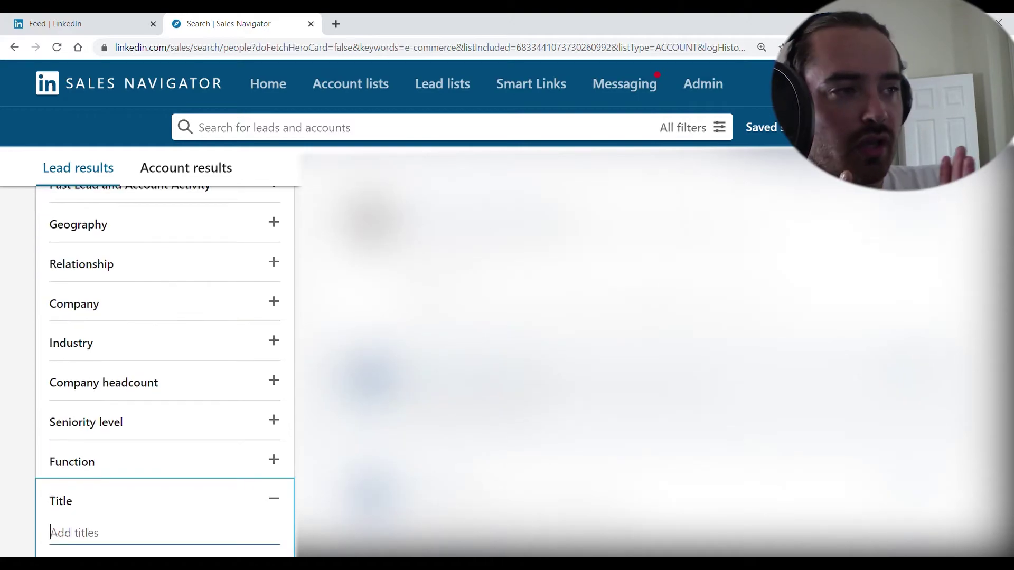
scroll(170, 396, down, 1)
scroll(170, 413, down, 1)
- Include the current titles ceo, owner, co-founder and founder in the Title filter
click(171, 412)
text(c)
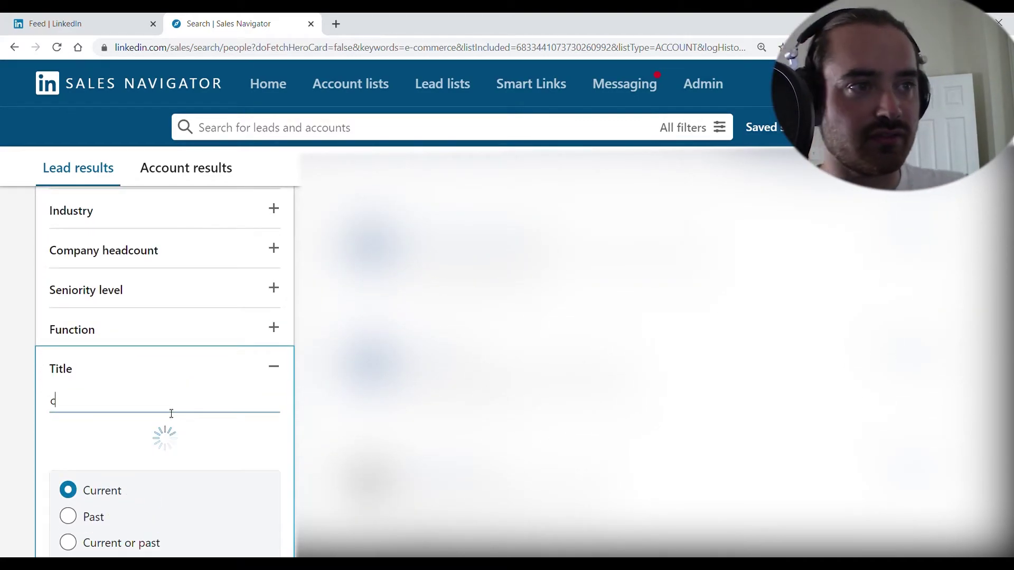
text(eo)
key(Return)
text(owner)
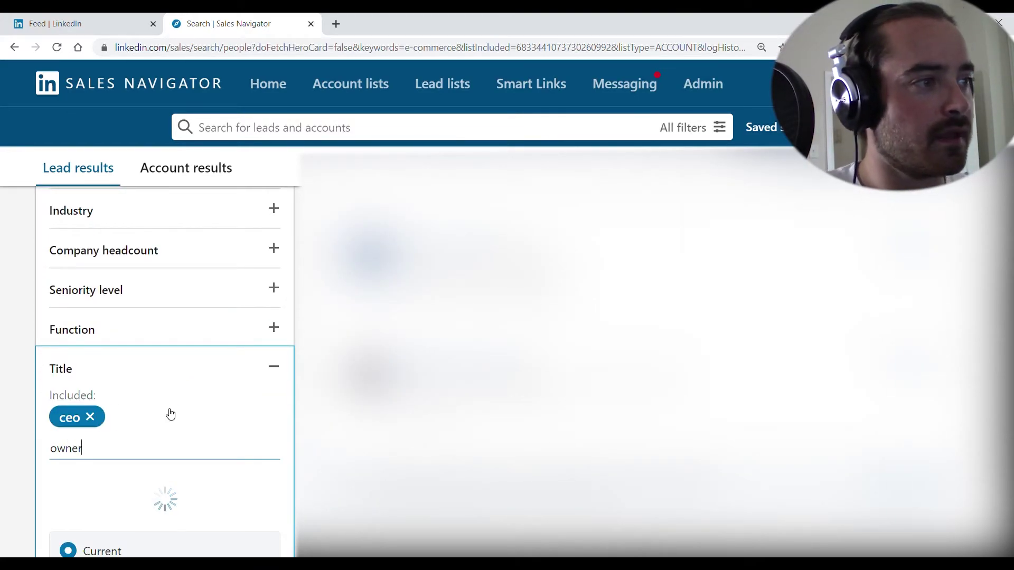
key(Return)
text(co-founder)
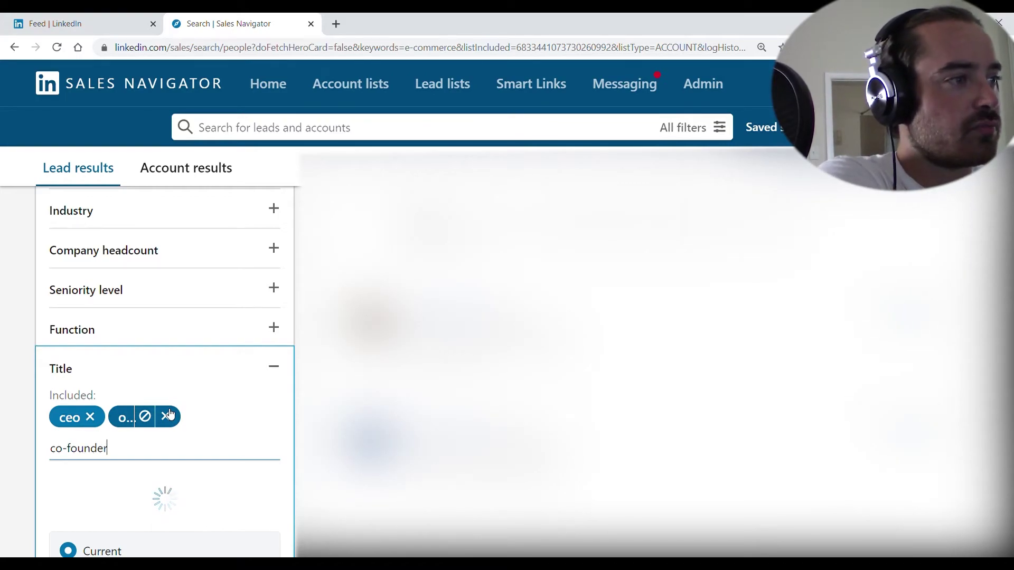
key(Return)
text(founder)
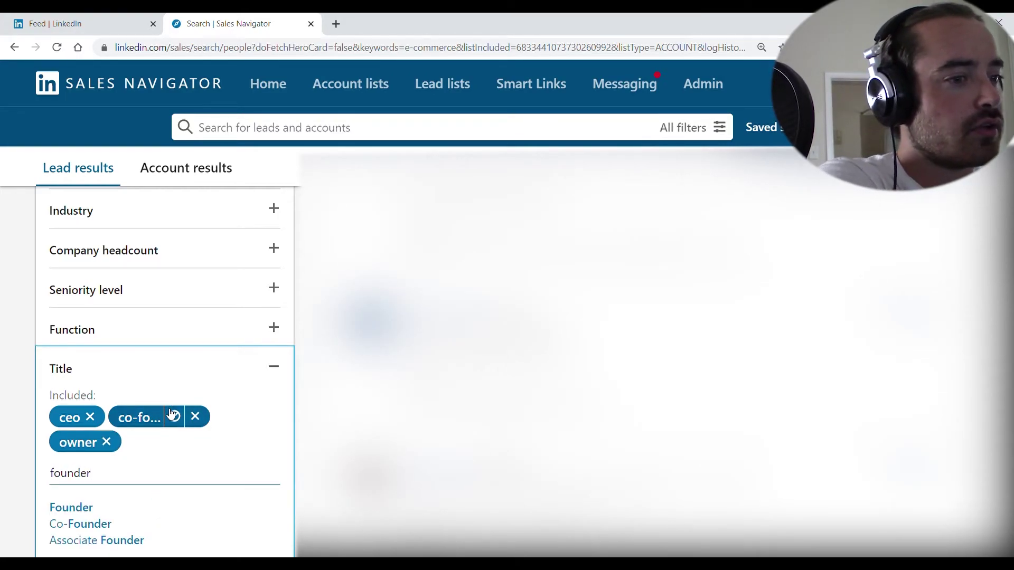
key(Return)
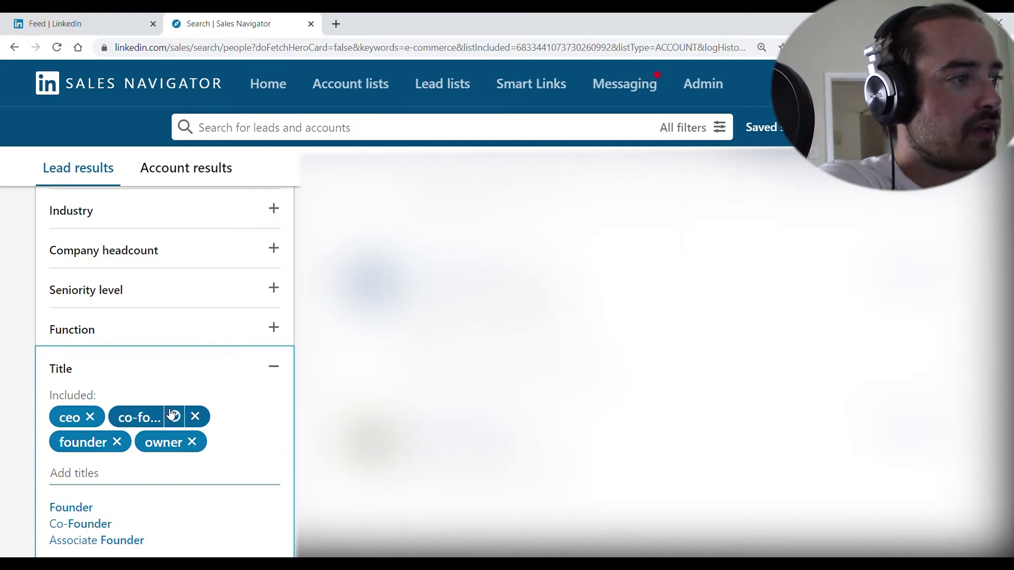
scroll(277, 272, up, 5)
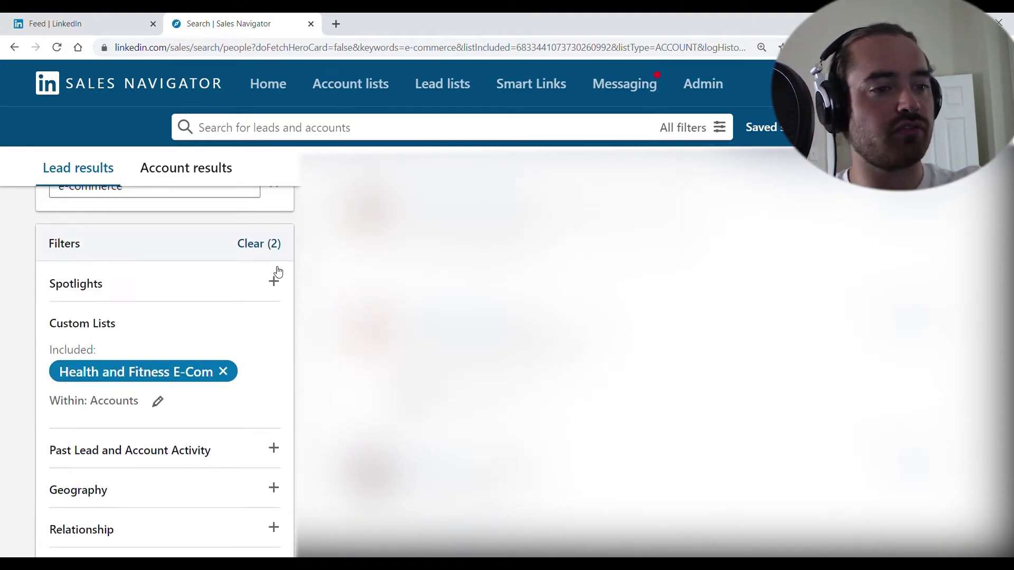
scroll(277, 271, up, 1)
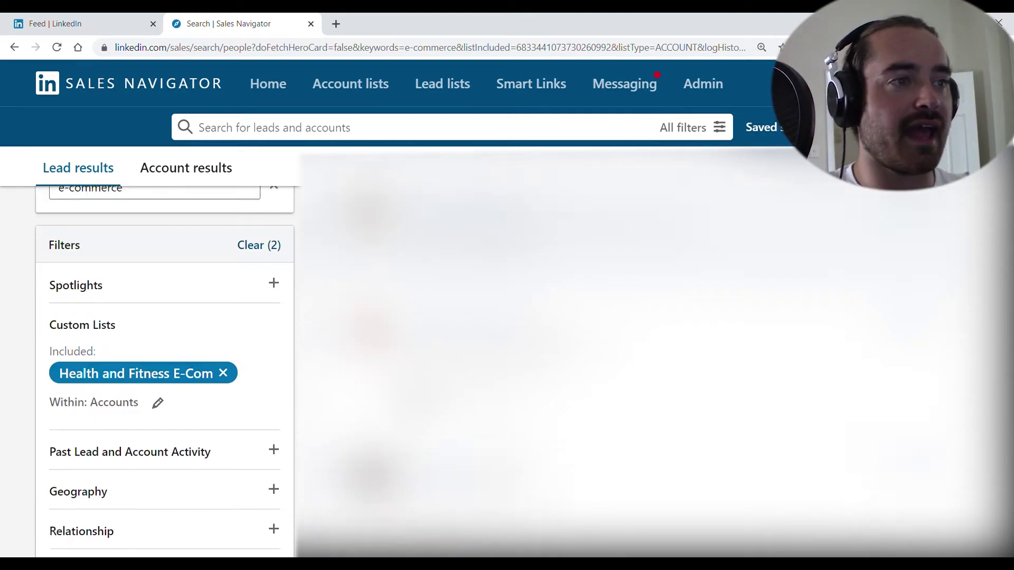
scroll(165, 372, down, 3)
scroll(164, 372, down, 1)
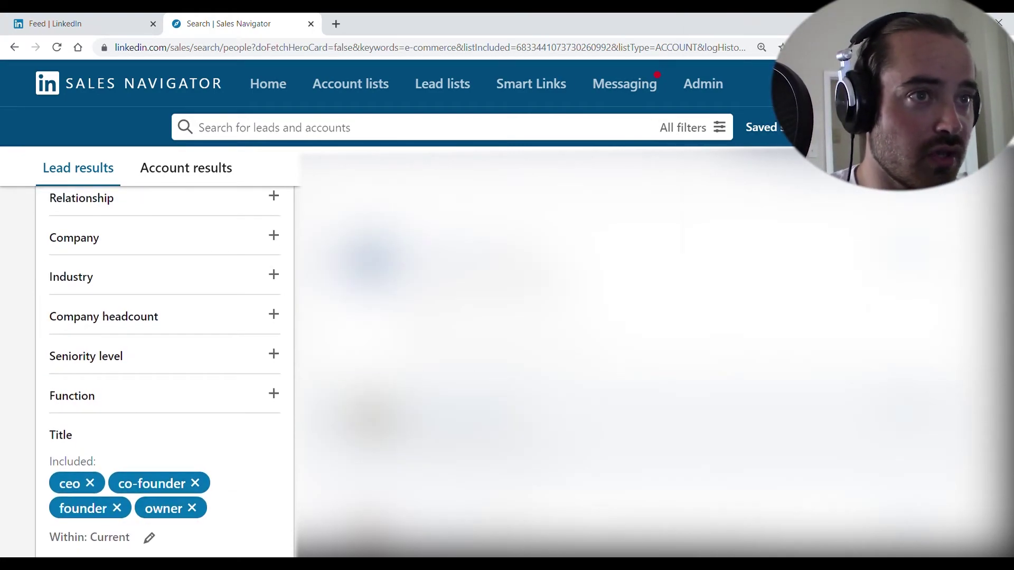
scroll(165, 373, up, 4)
scroll(164, 372, up, 1)
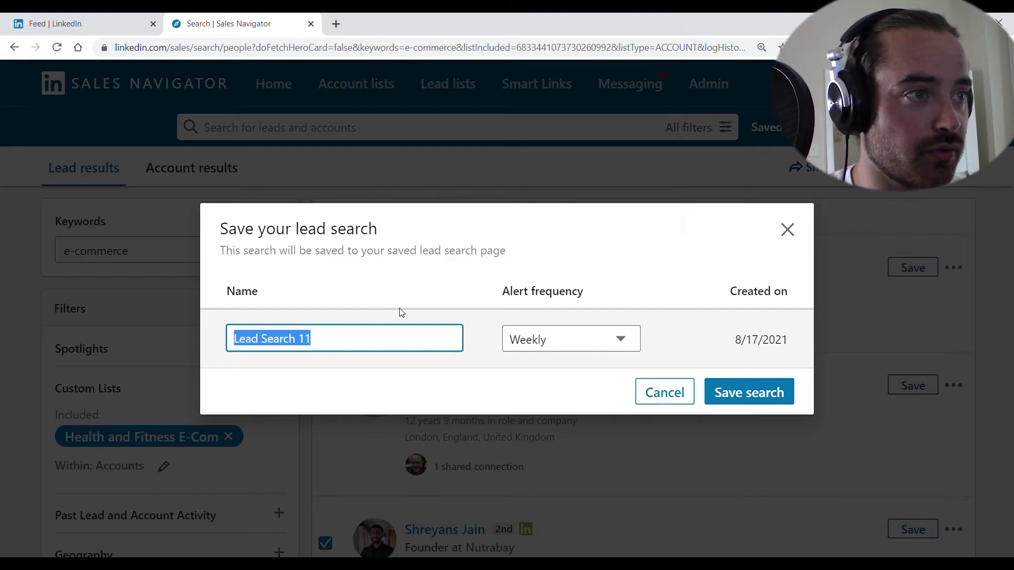